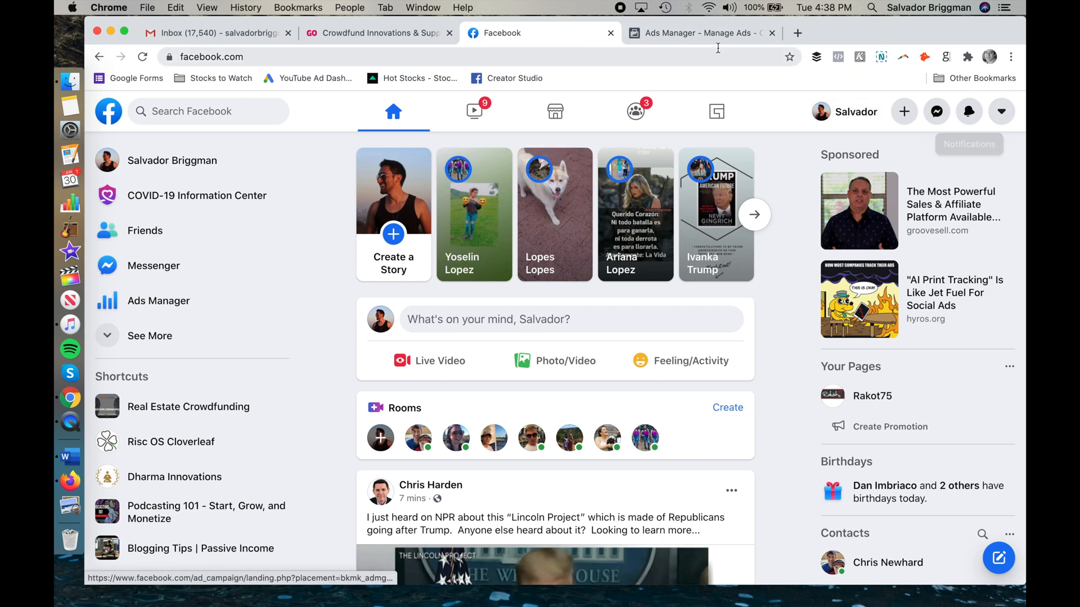
Switch to Facebook Ads Manager and start creating a new campaign to bring up the marketing objectives
left_click(704, 39)
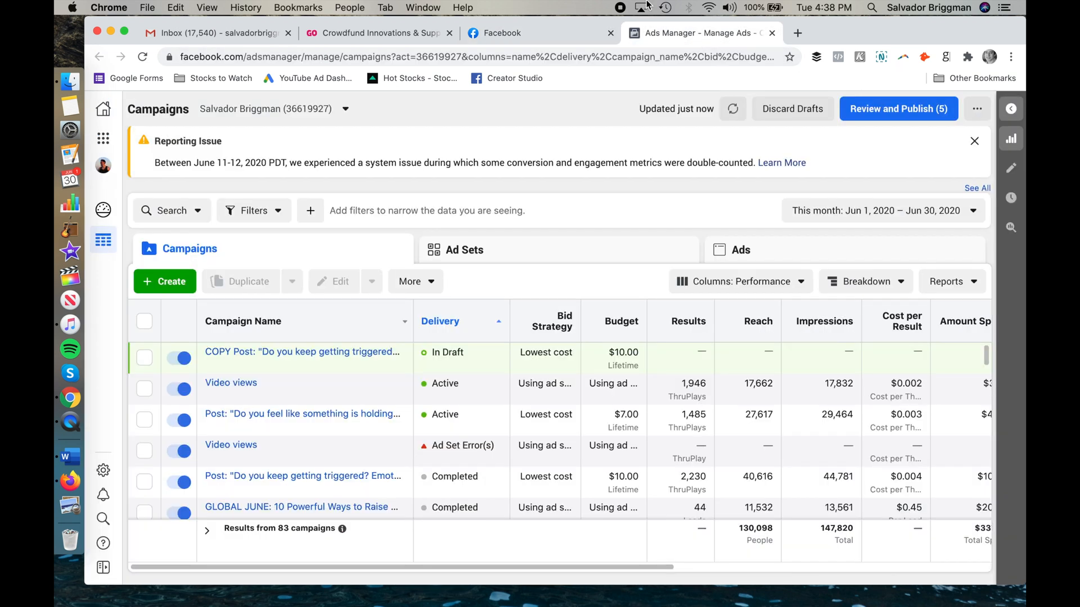
left_click(545, 33)
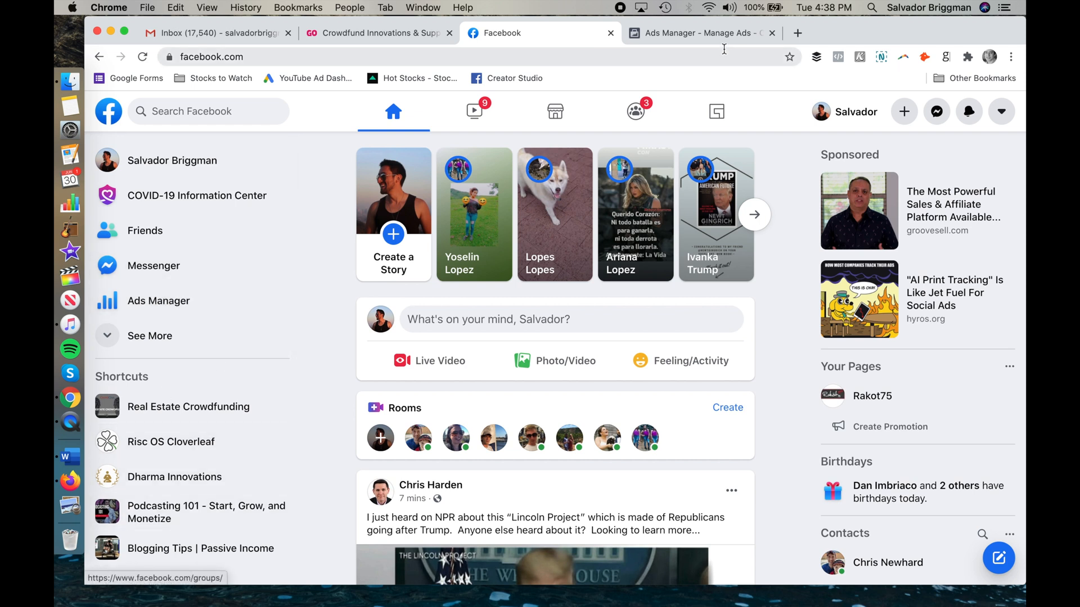
key("ctrl+Tab")
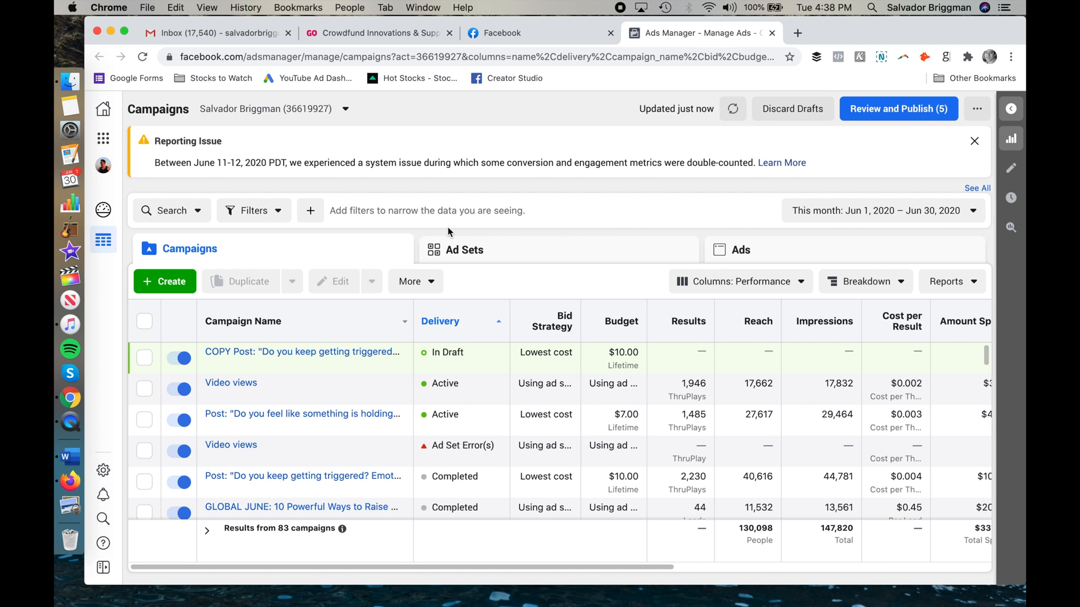
left_click(165, 281)
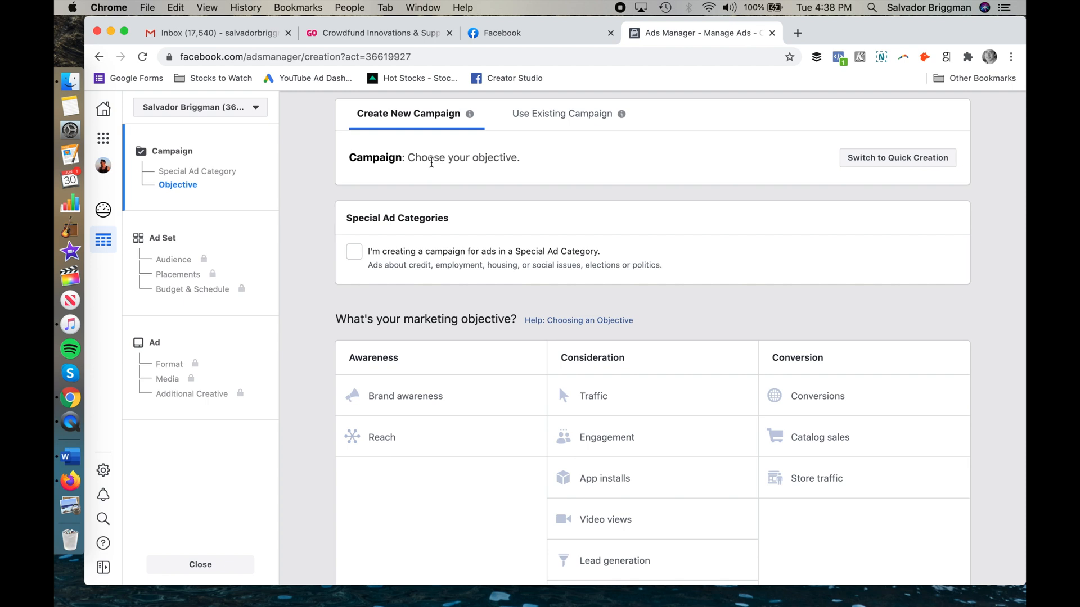
scroll(648, 275, "down", 2)
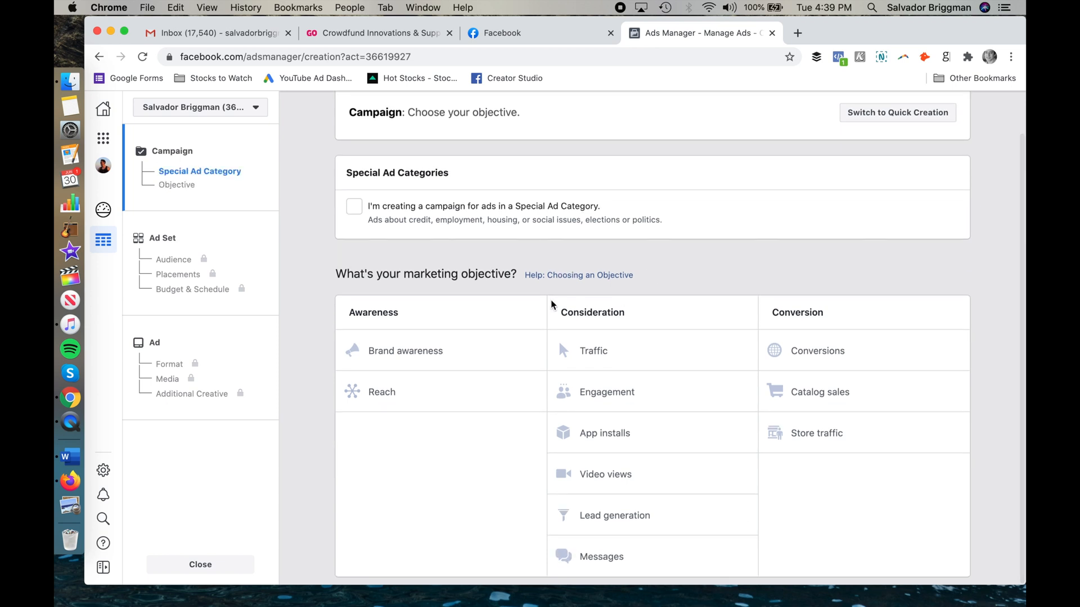
scroll(618, 337, "up", 2)
scroll(650, 342, "down", 2)
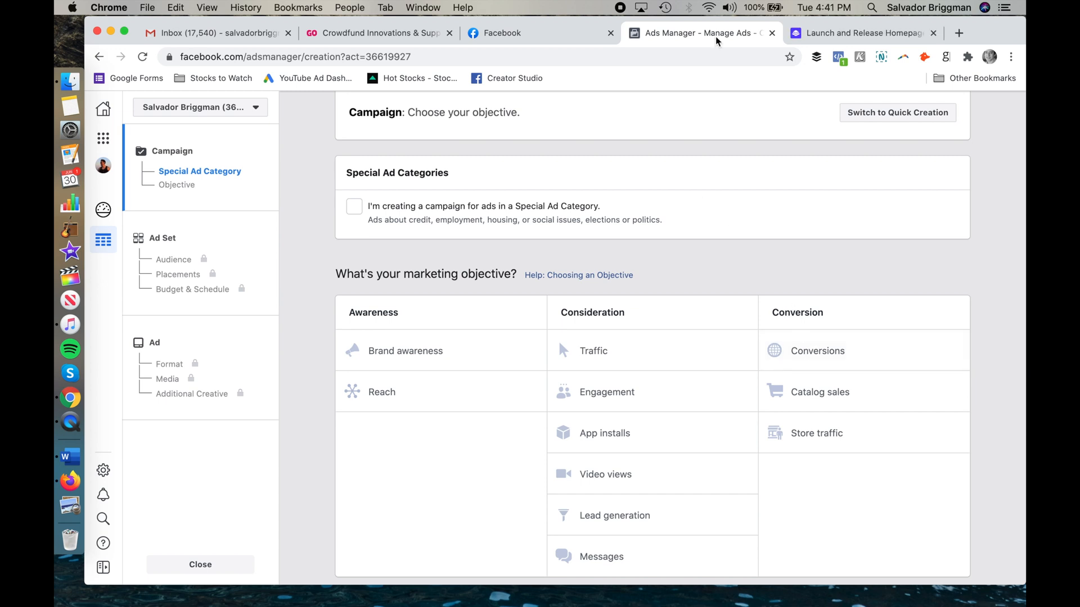
Switch to the Launch & Release homepage and look through the book's sales page from start to end
left_click(835, 33)
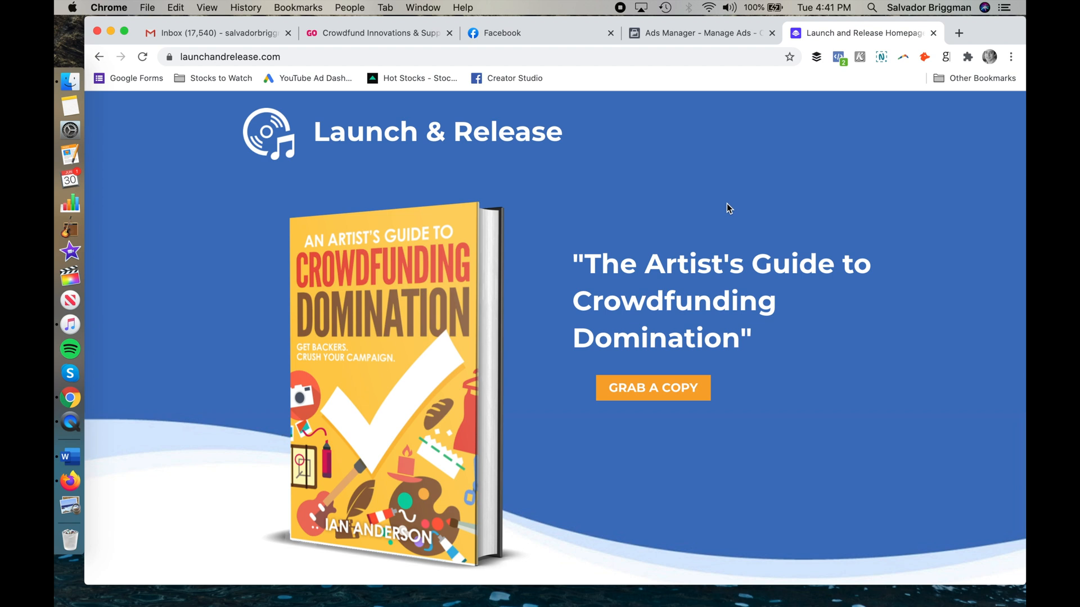
scroll(727, 204, "down", 15)
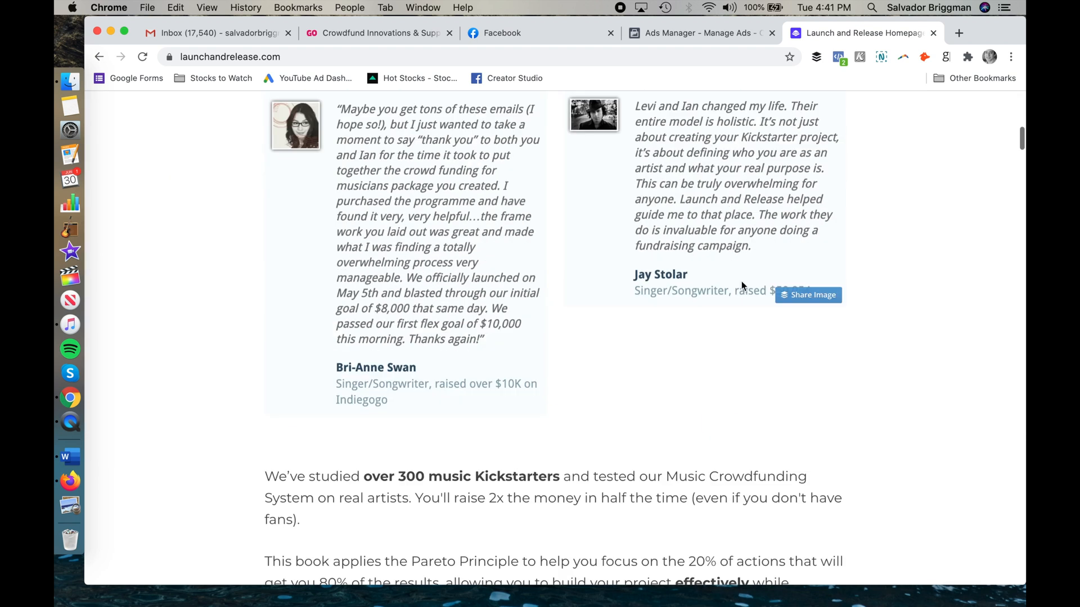
scroll(741, 281, "down", 2)
scroll(741, 281, "up", 15)
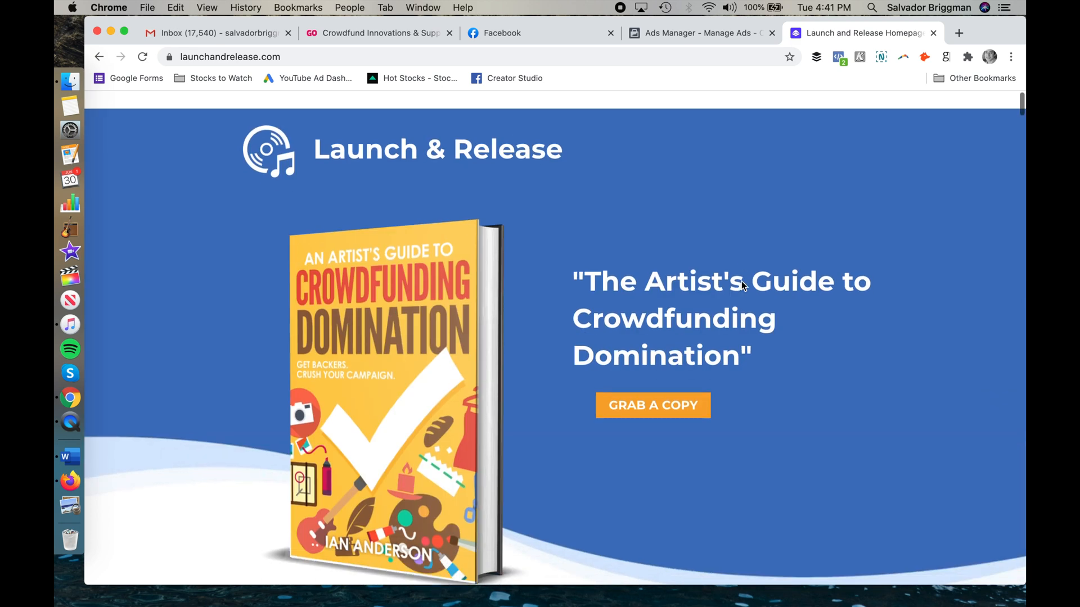
scroll(741, 286, "down", 20)
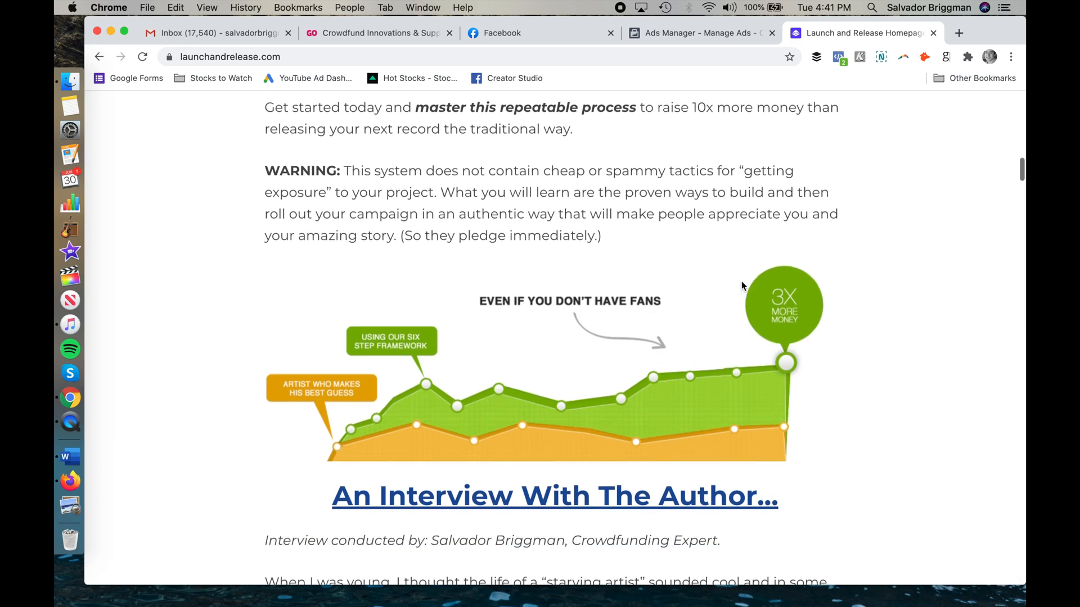
scroll(742, 282, "down", 10)
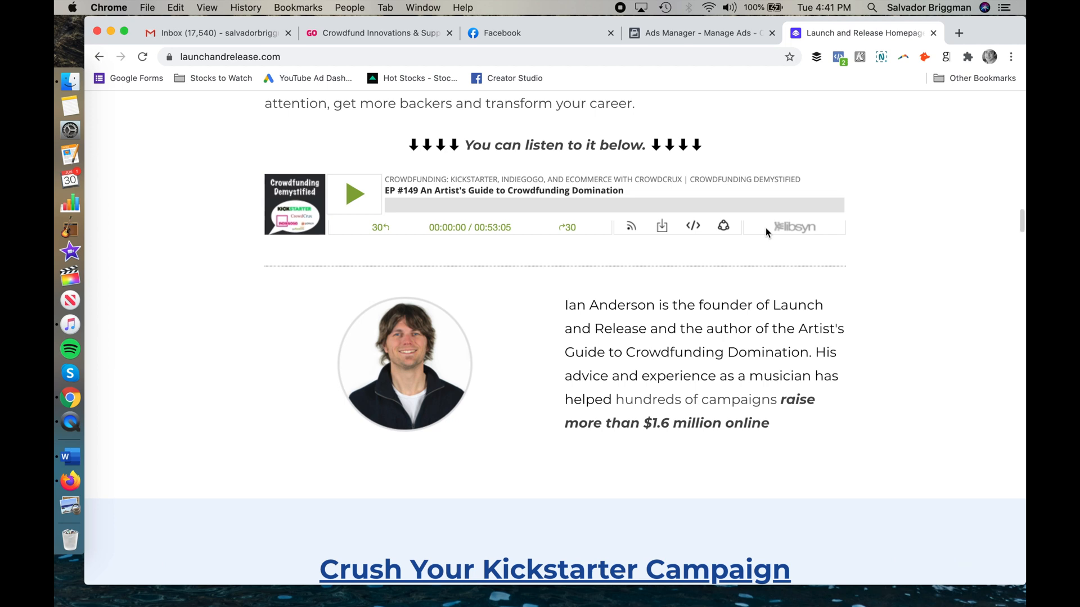
scroll(765, 228, "down", 3)
scroll(765, 230, "down", 20)
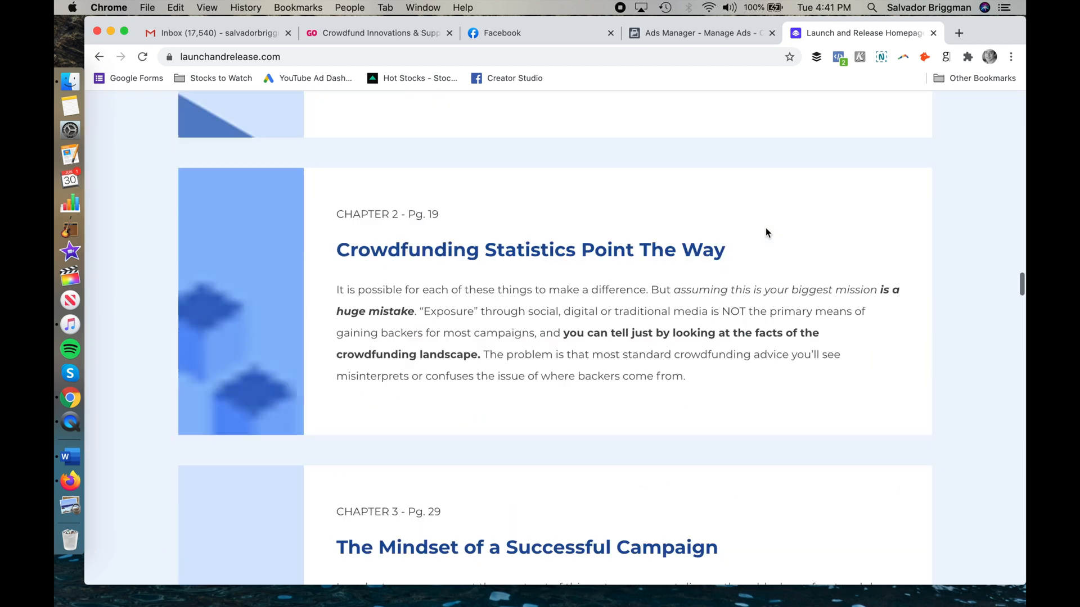
scroll(765, 228, "down", 20)
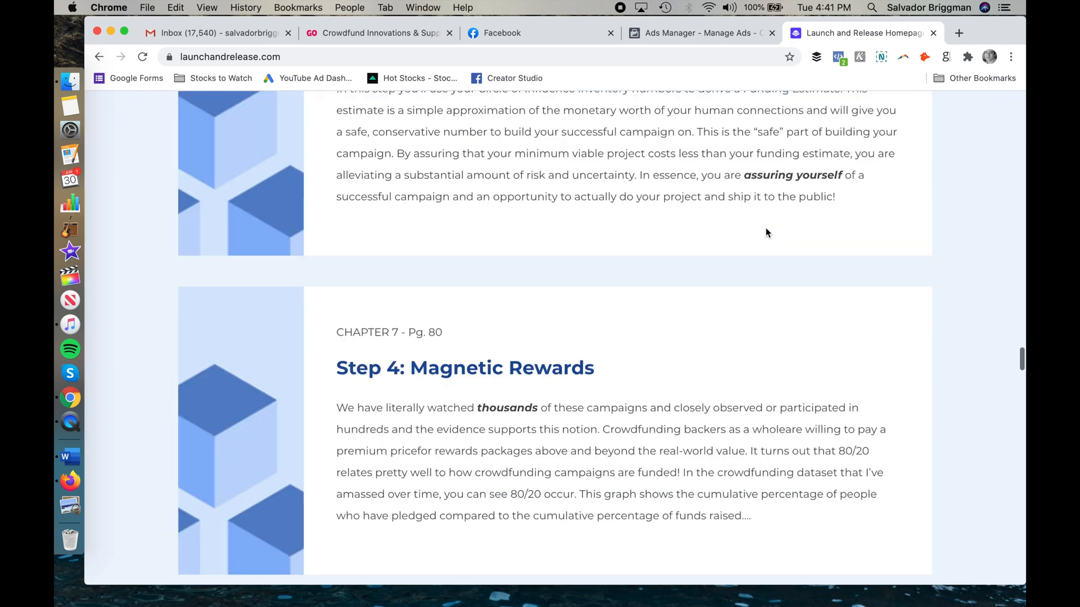
scroll(765, 232, "down", 20)
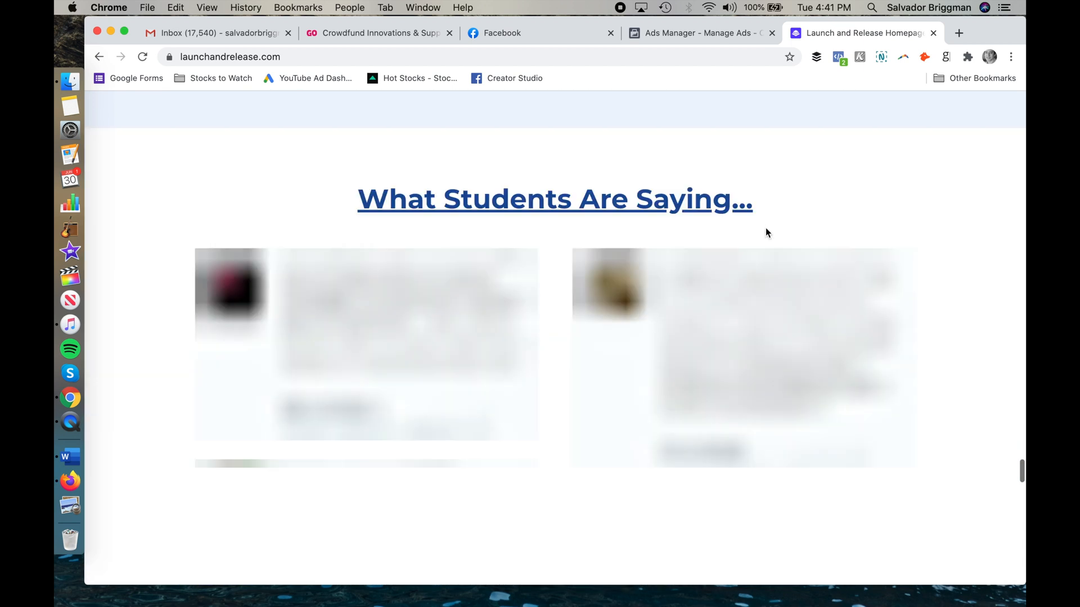
scroll(765, 227, "down", 20)
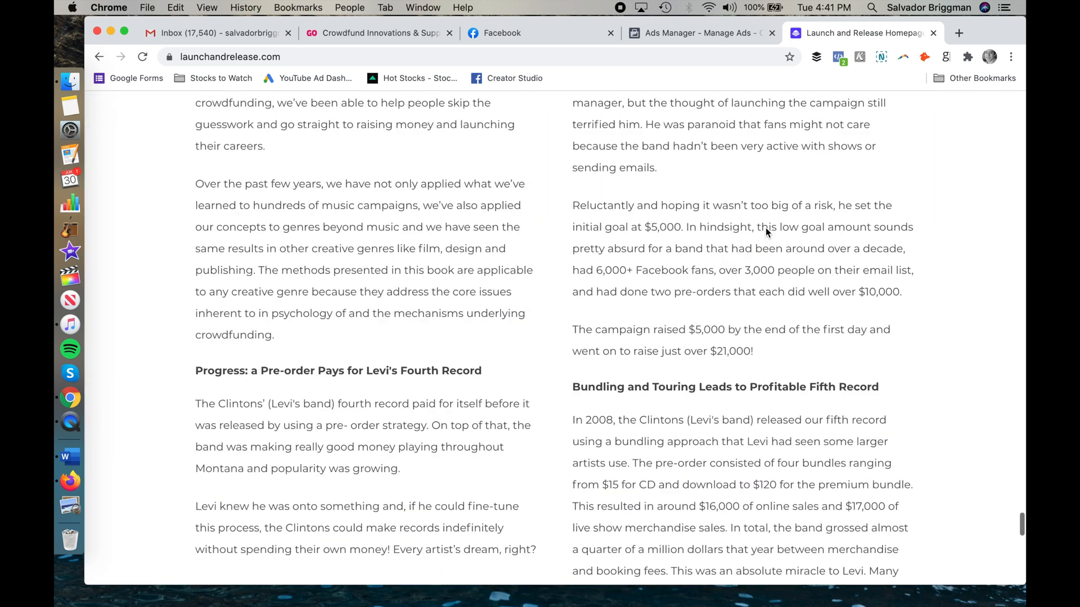
scroll(765, 267, "down", 15)
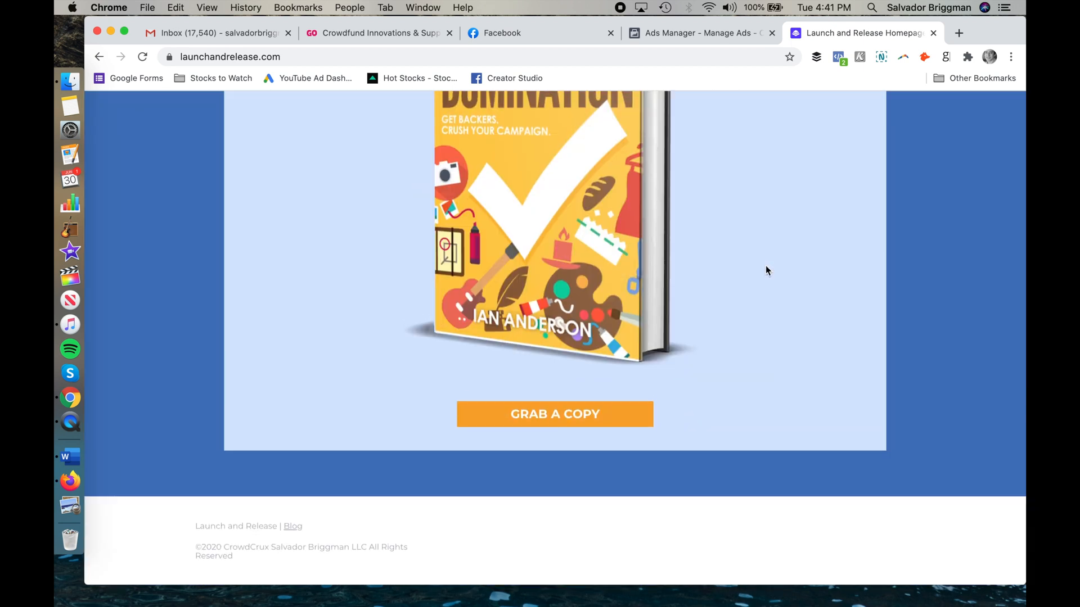
scroll(765, 266, "up", 20)
scroll(765, 265, "up", 20)
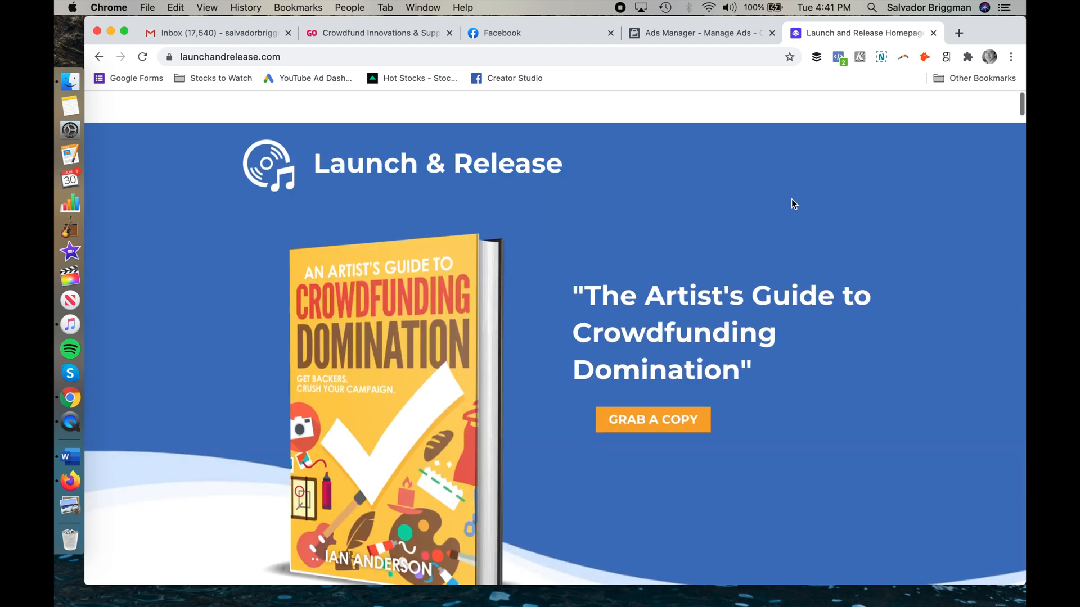
Check the launchandrelease.com page for an installed tracking pixel with Facebook Pixel Helper
left_click(836, 57)
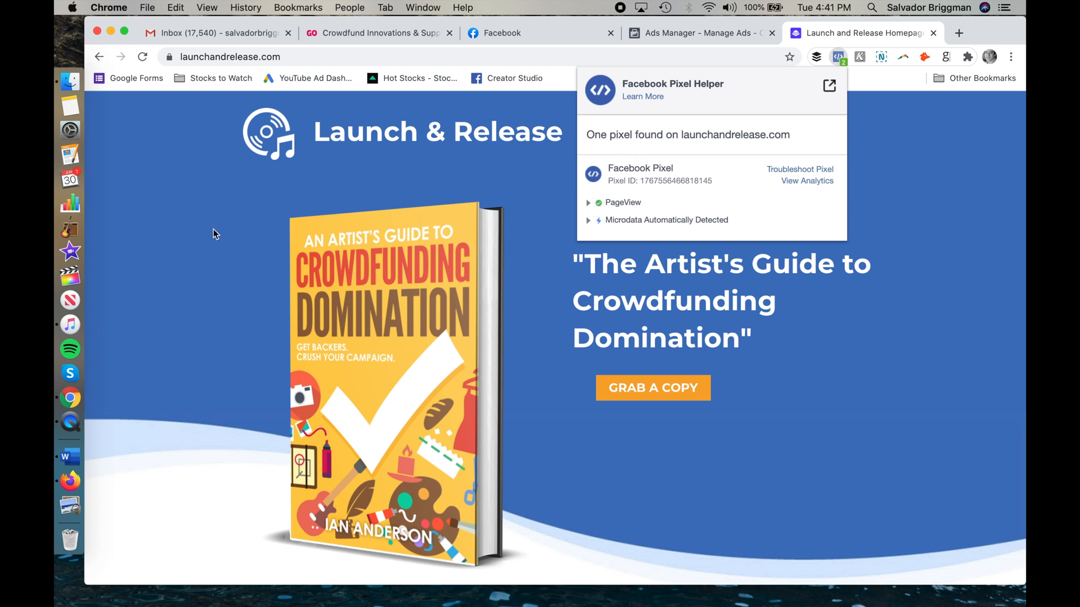
left_click(180, 190)
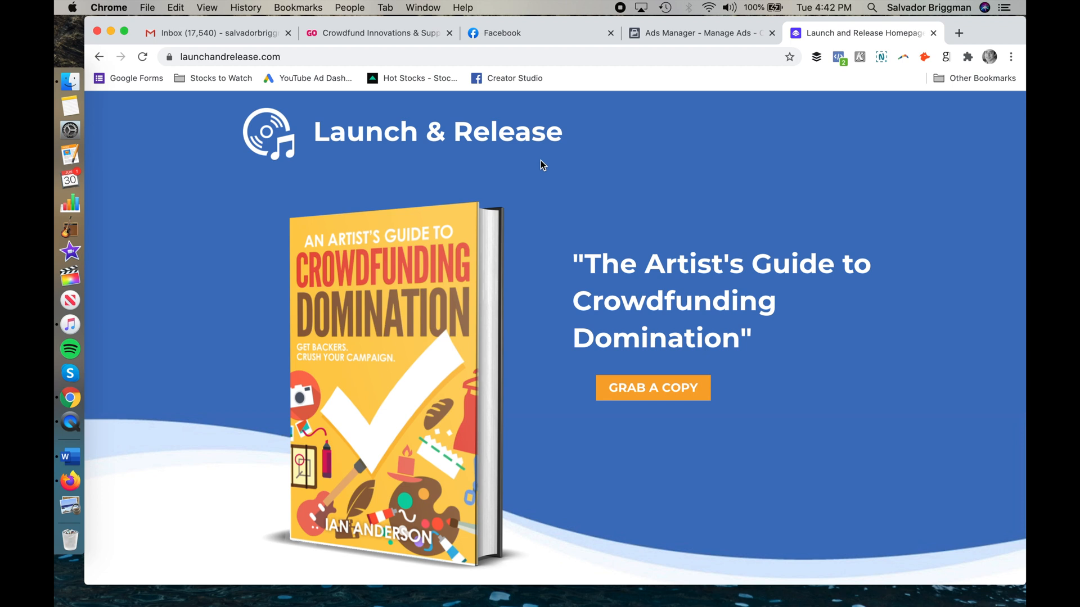
Return to Ads Manager, choose Traffic as the campaign objective and continue to the ad set settings
left_click(652, 34)
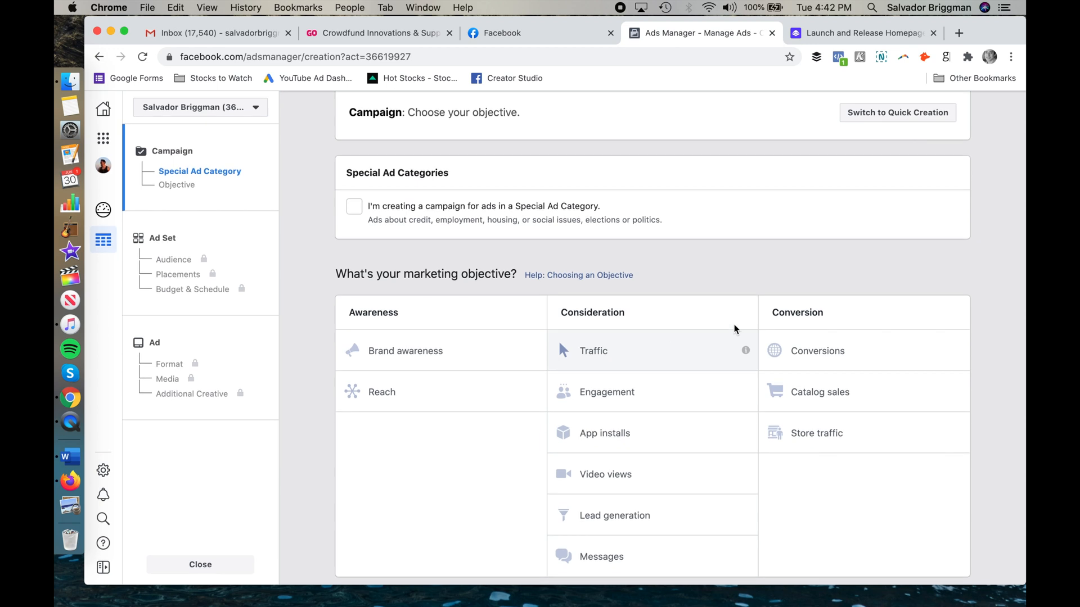
left_click(605, 356)
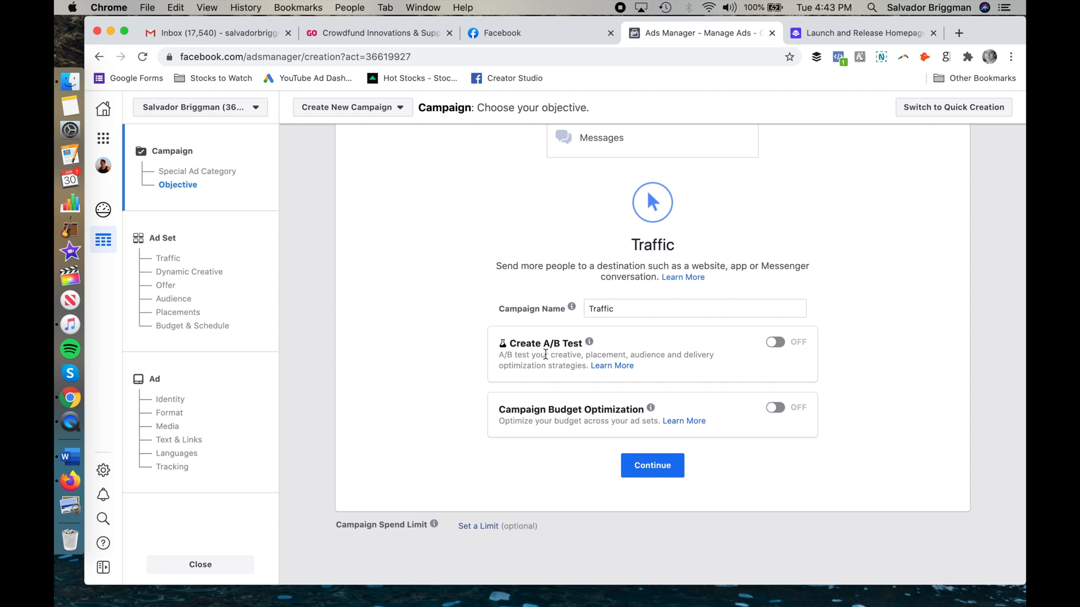
mouse_move(652, 408)
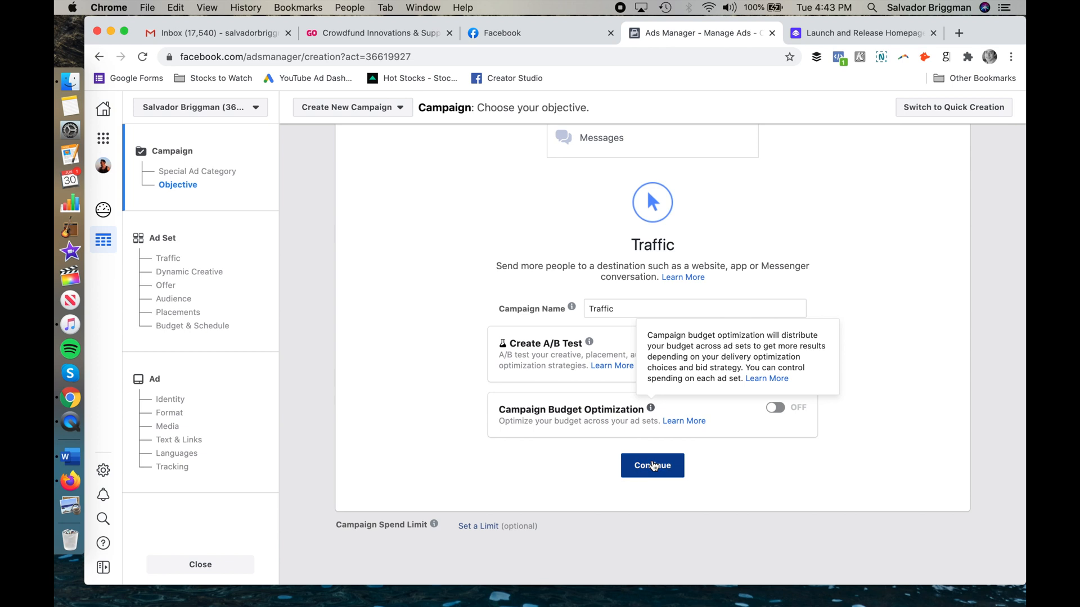
left_click(652, 465)
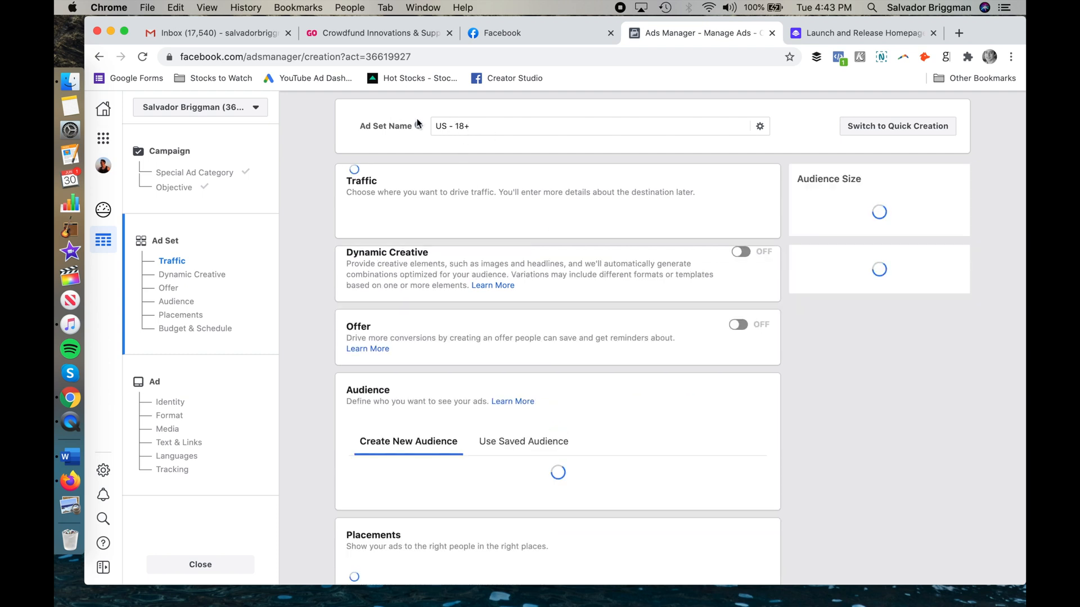
Examine the ad set's name, traffic destination, dynamic creative and offer settings
mouse_move(418, 123)
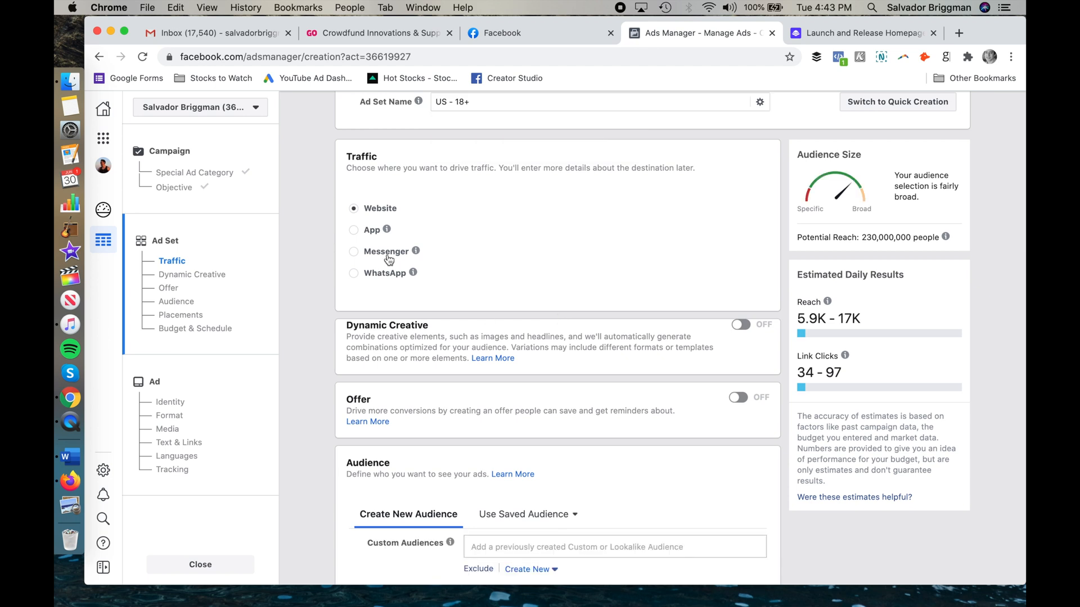
scroll(326, 185, "up", 1)
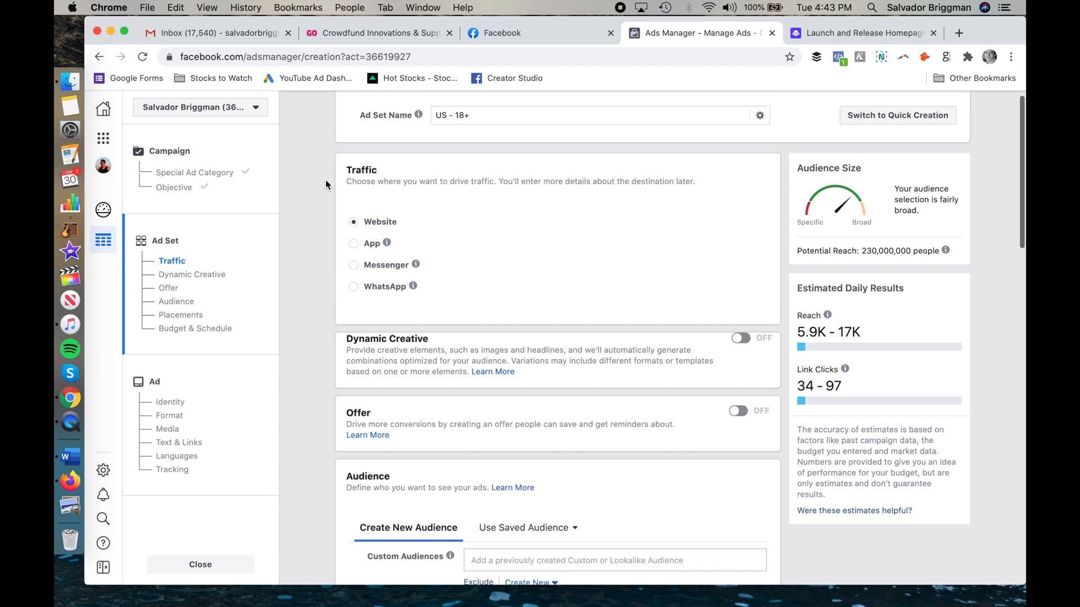
left_click_drag(473, 130, 426, 125)
left_click(496, 125)
triple_click(436, 132)
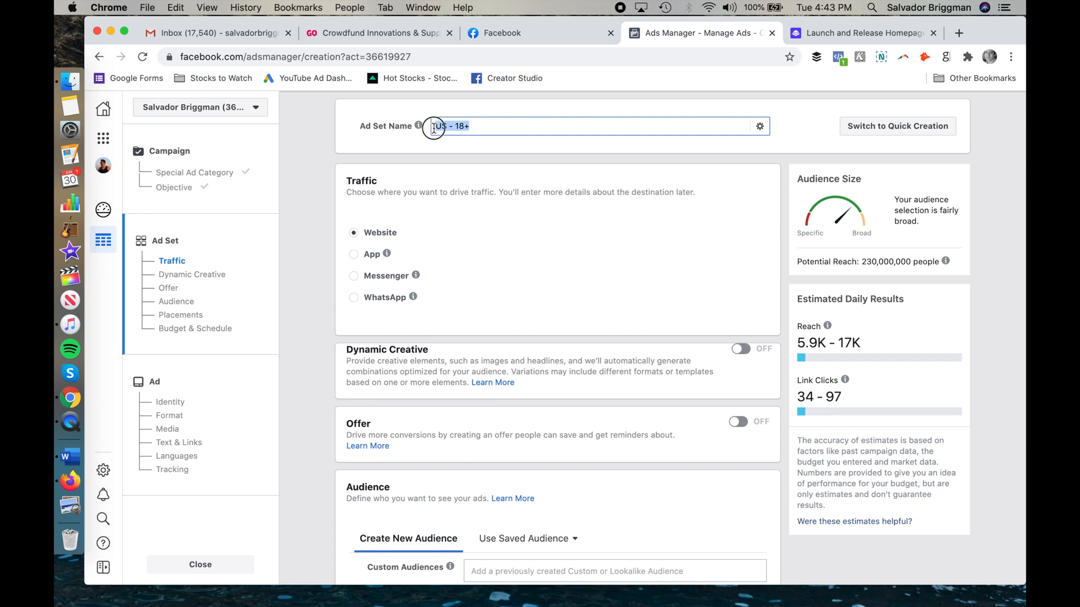
mouse_move(450, 117)
left_mouse_down()
mouse_move(453, 128)
mouse_move(433, 128)
mouse_move(461, 133)
left_mouse_up()
scroll(337, 268, "down", 3)
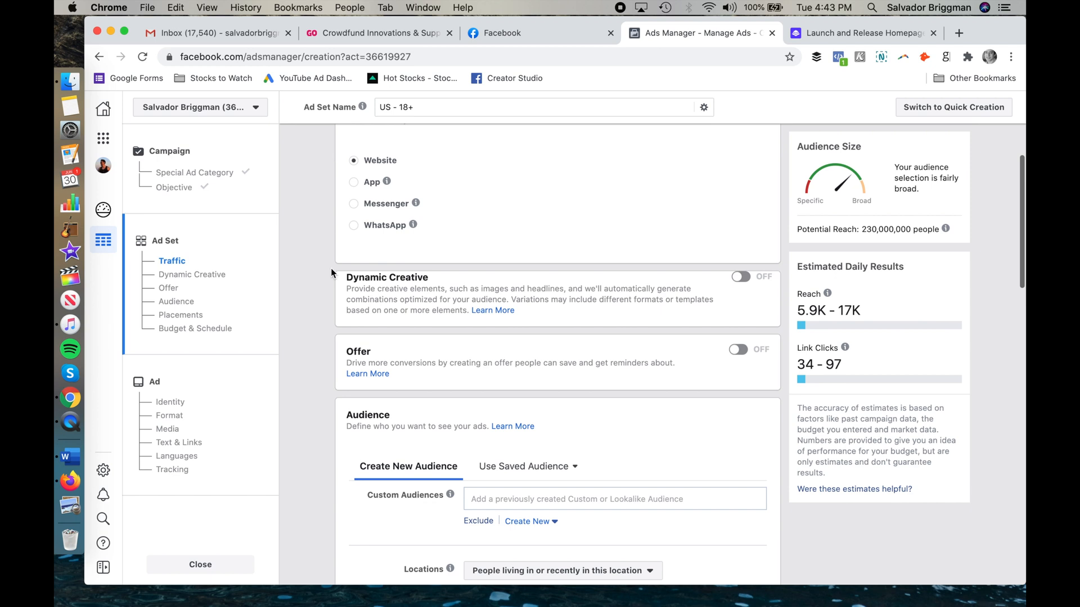
View the list of existing custom and lookalike audiences in the Audience section without selecting one
scroll(331, 264, "down", 3)
scroll(331, 261, "down", 7)
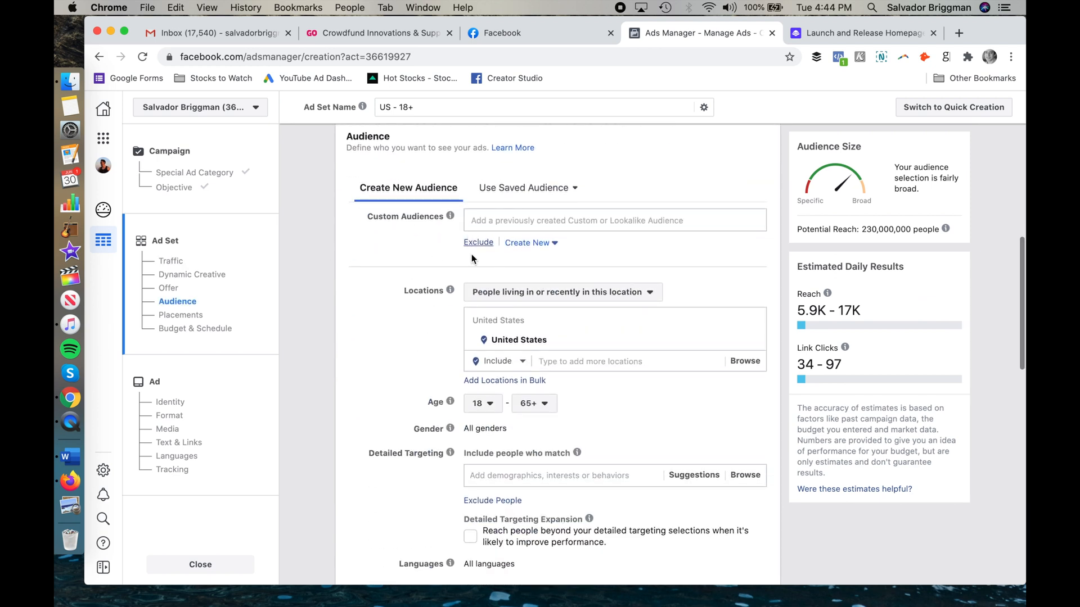
left_click(508, 218)
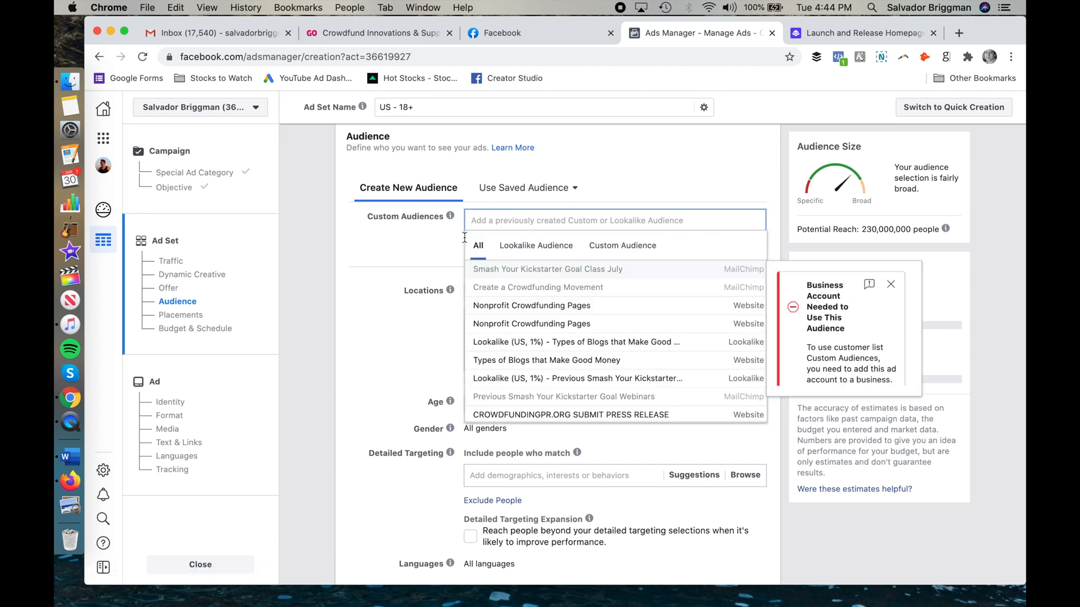
left_click(417, 249)
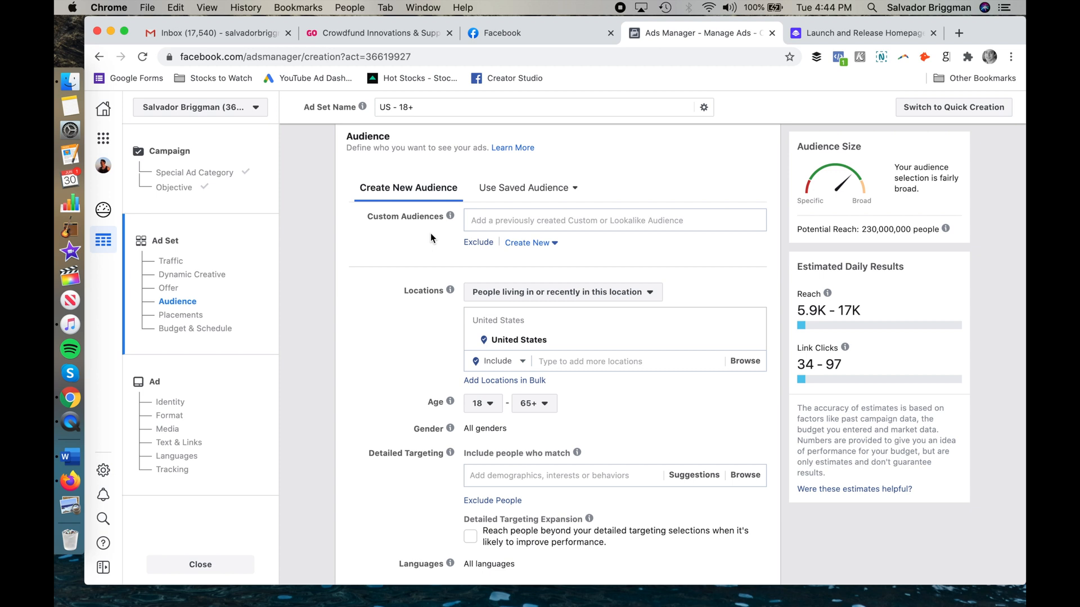
Add United Kingdom to the ad set's included audience locations
scroll(431, 235, "down", 2)
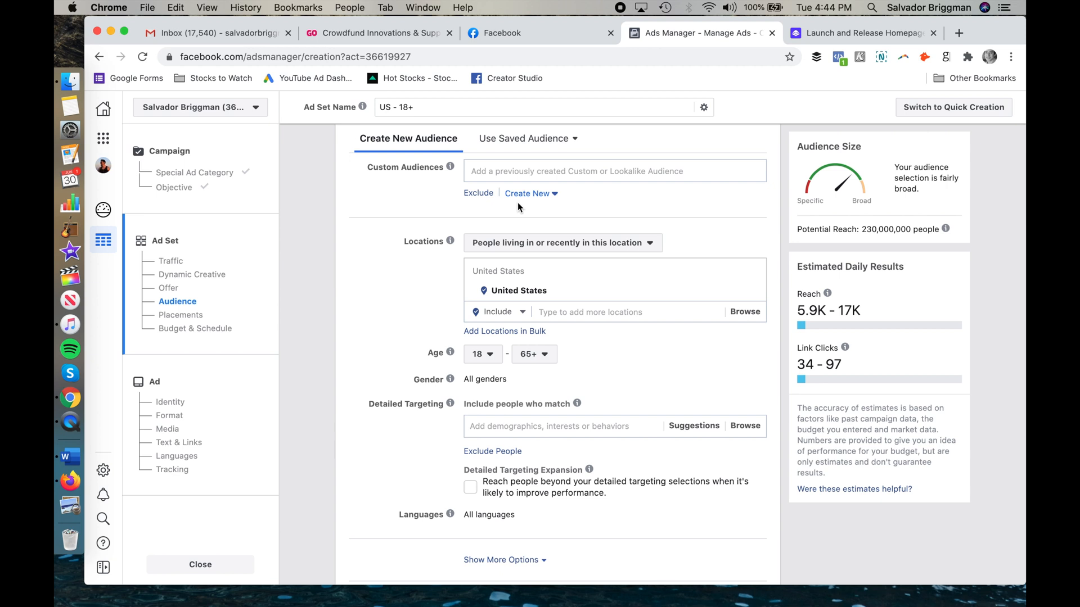
scroll(406, 318, "down", 2)
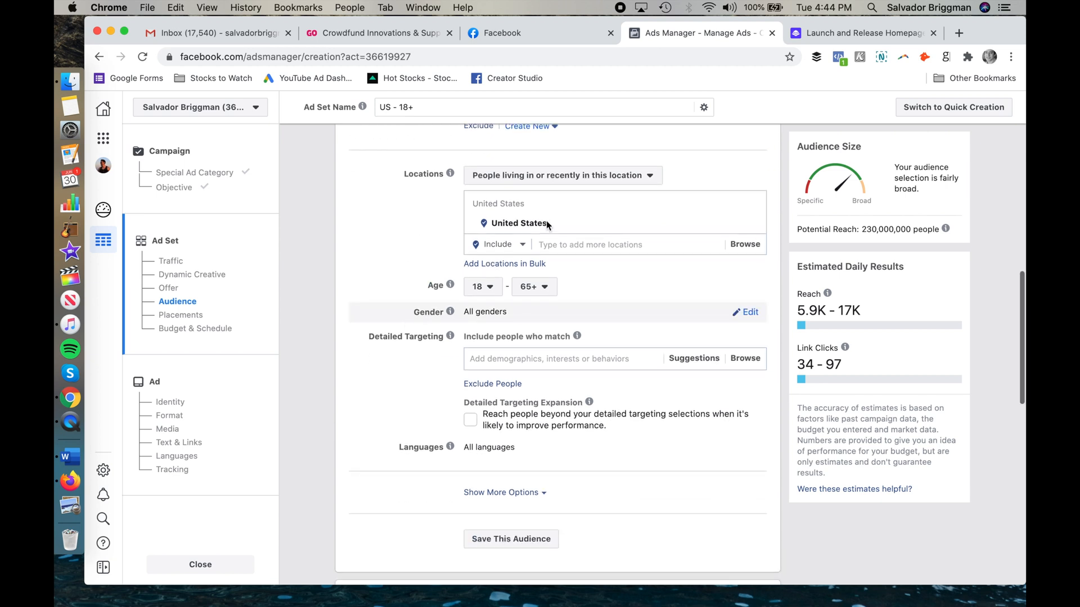
left_click(579, 247)
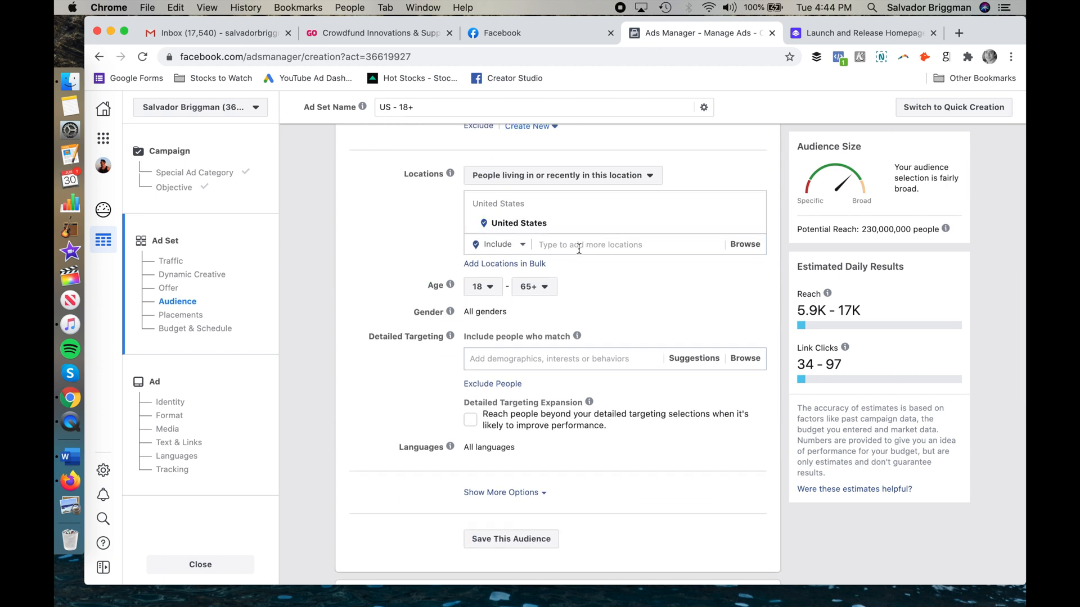
type("united king")
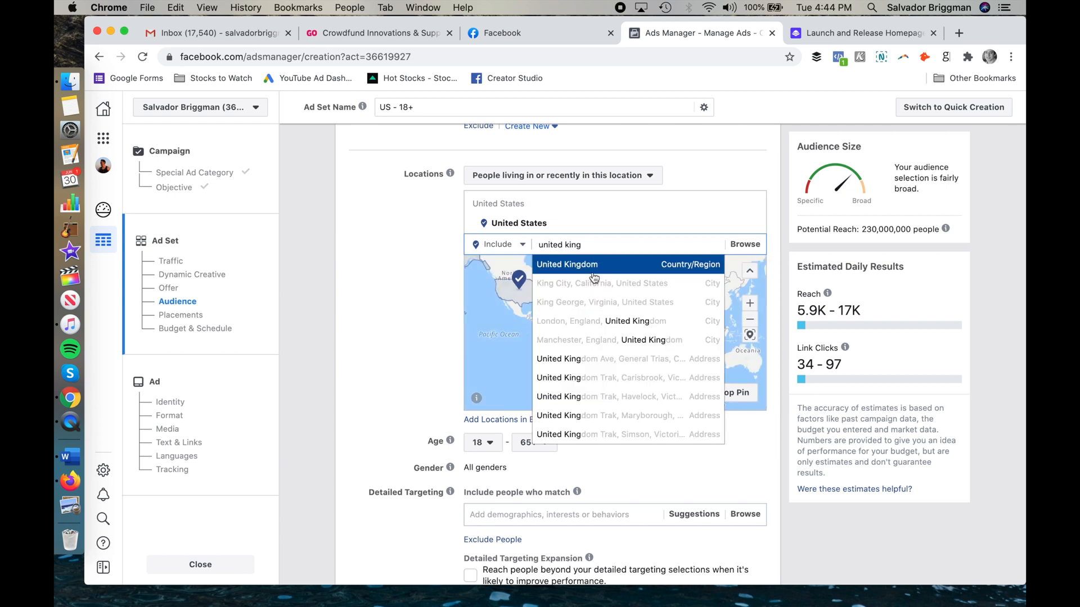
key("Return")
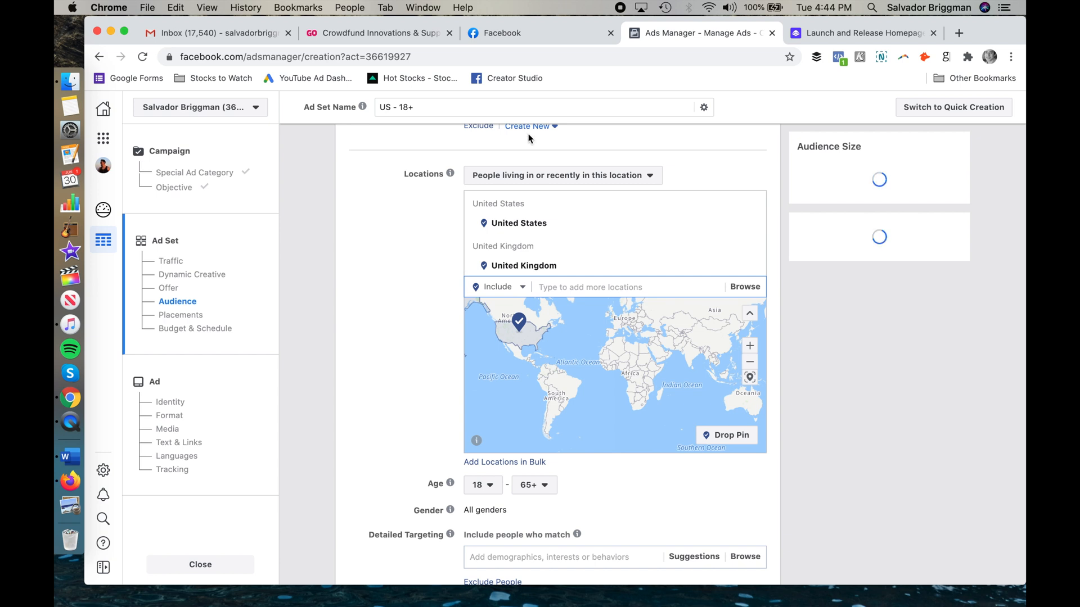
View the options for how people relate to the targeted locations, leaving the choice as it is
scroll(542, 179, "down", 1)
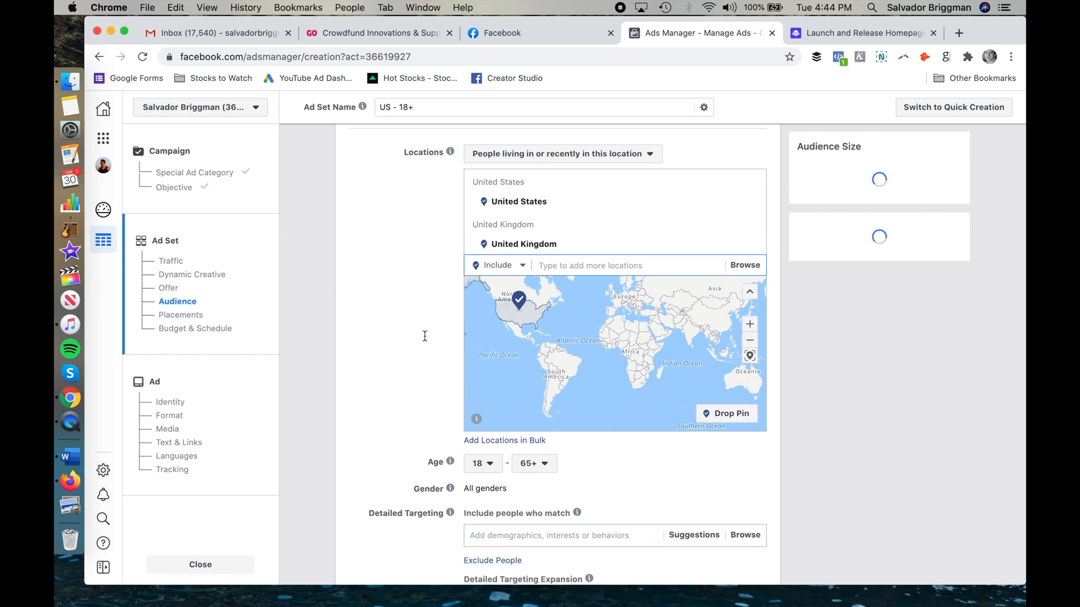
left_click(653, 152)
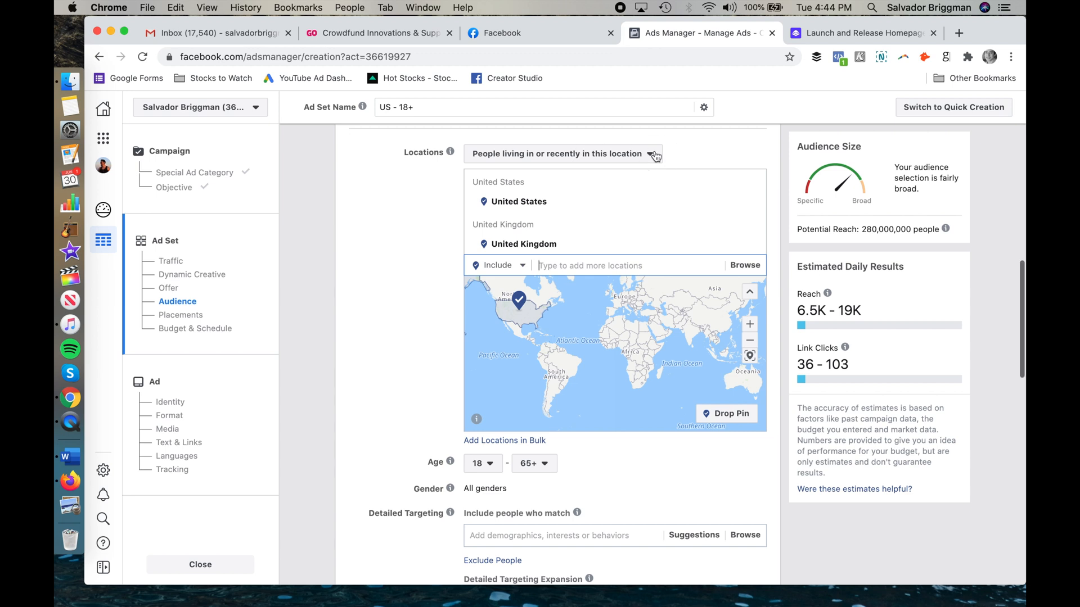
left_click(702, 155)
left_click(638, 154)
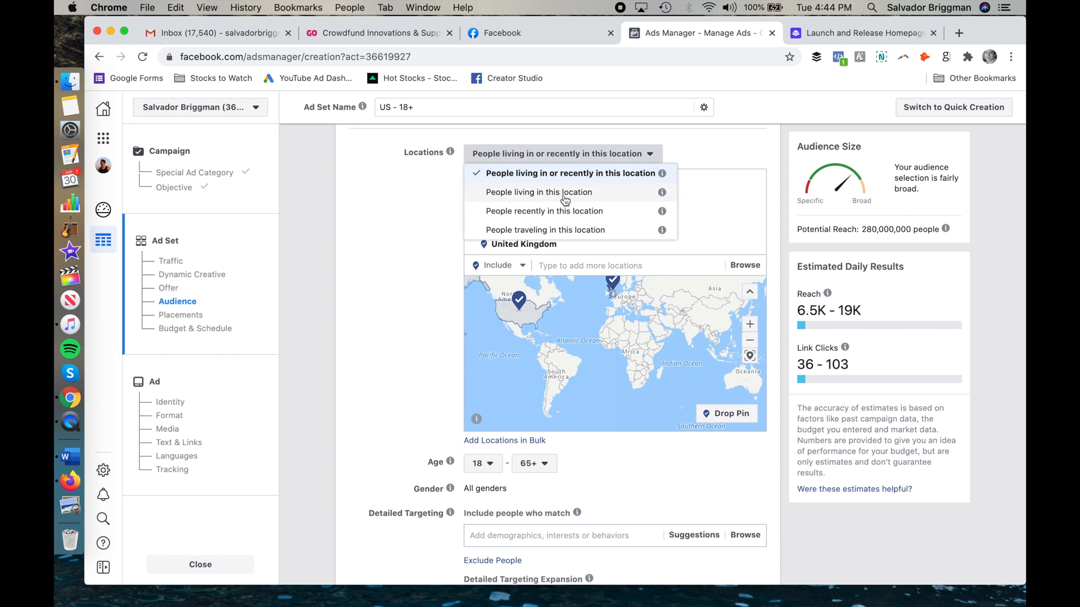
left_click(376, 293)
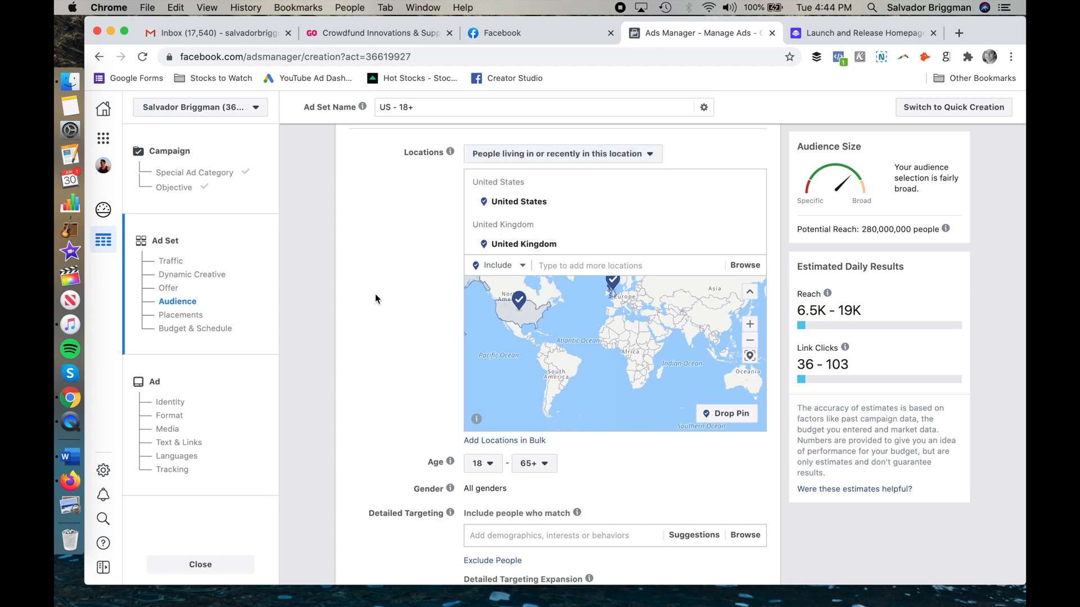
Set the audience age range to 39–48
scroll(375, 294, "down", 2)
left_click(484, 362)
scroll(489, 450, "down", 5)
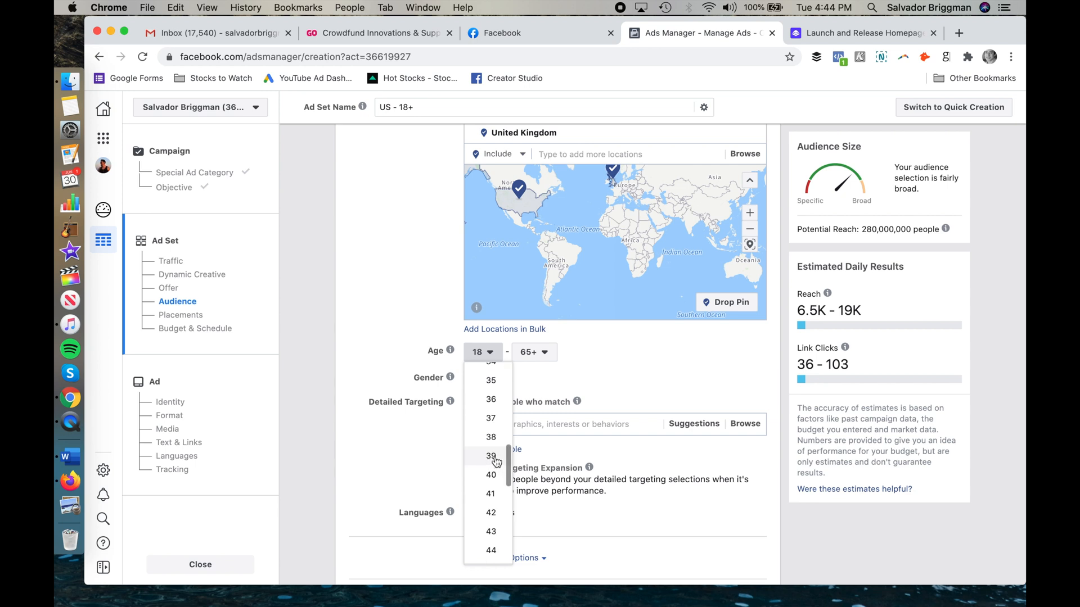
left_click(541, 356)
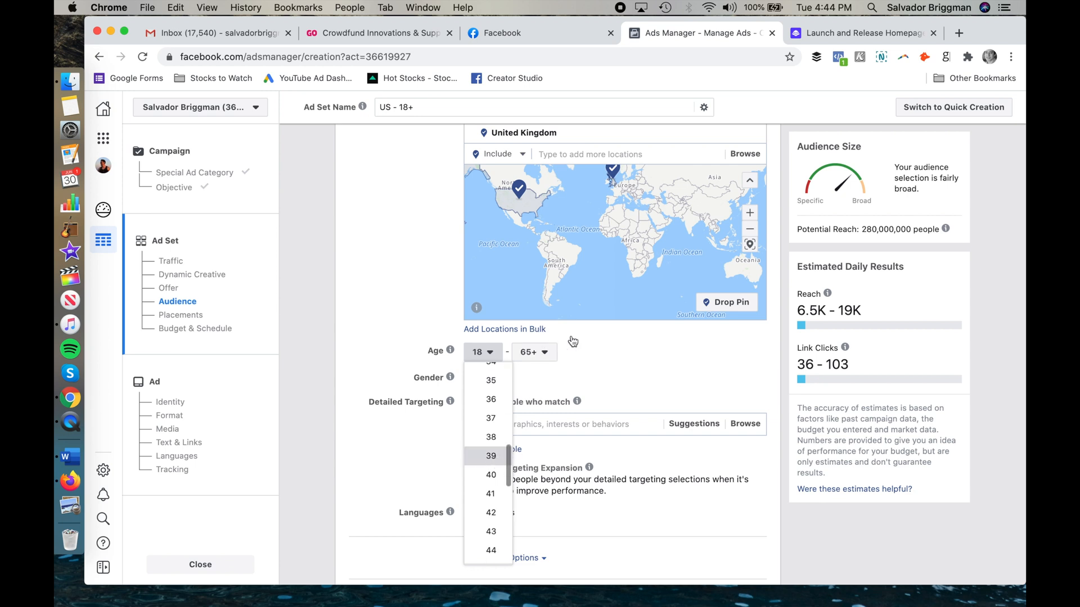
scroll(542, 439, "up", 5)
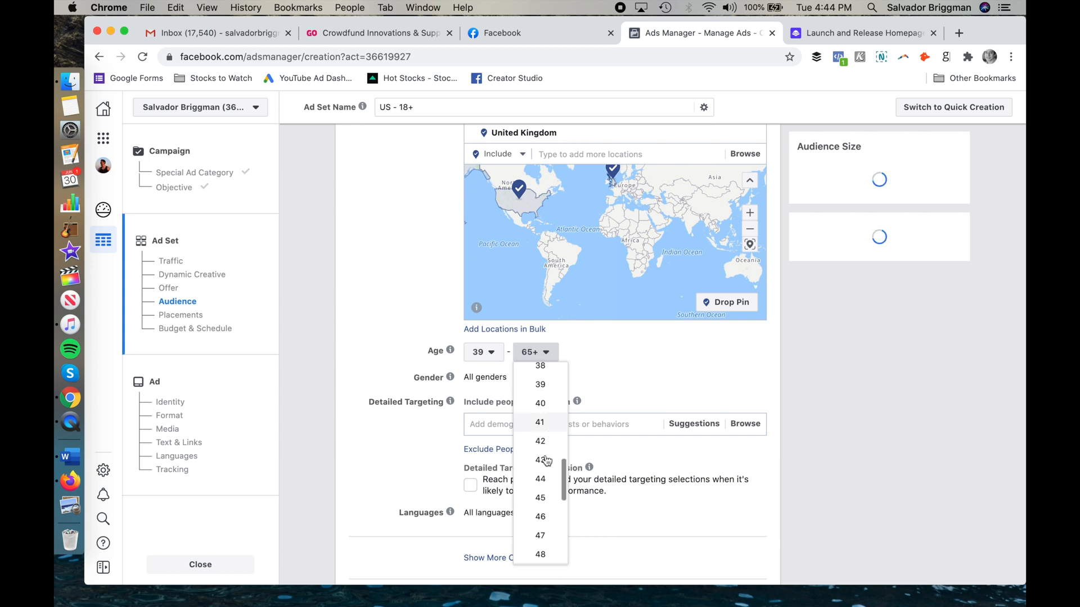
left_click(550, 556)
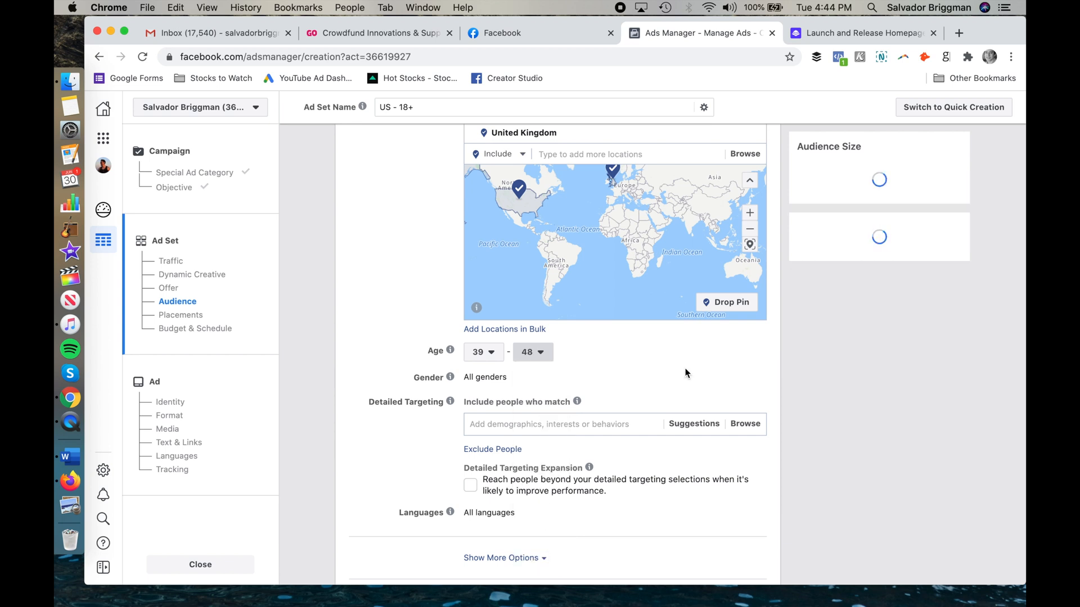
double_click(506, 397)
left_click(476, 383)
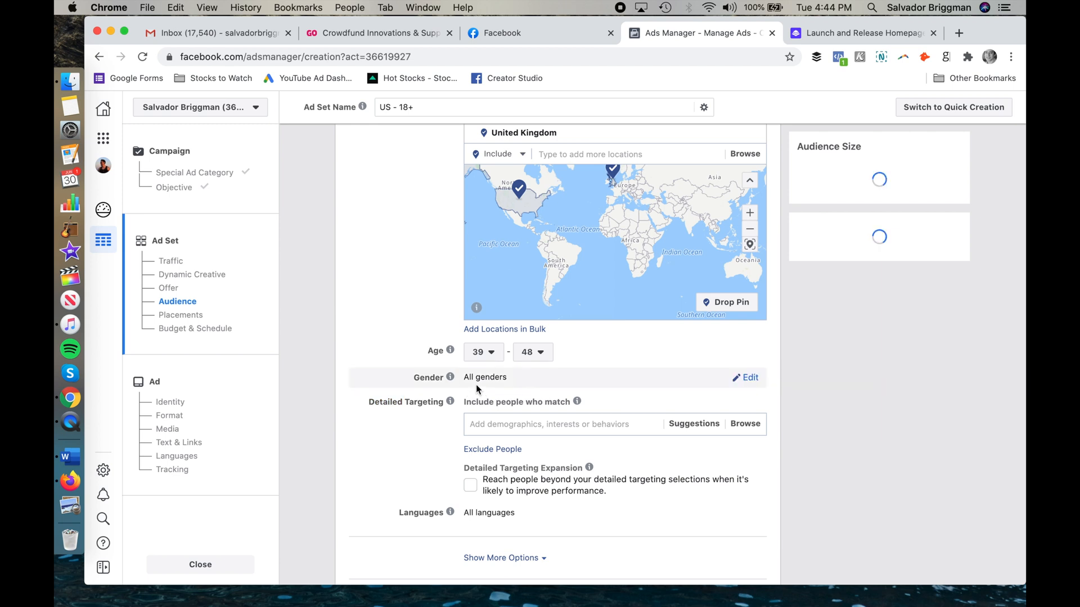
Browse the Demographics, Interests and Behaviors categories available for detailed targeting without selecting any
scroll(475, 383, "down", 1)
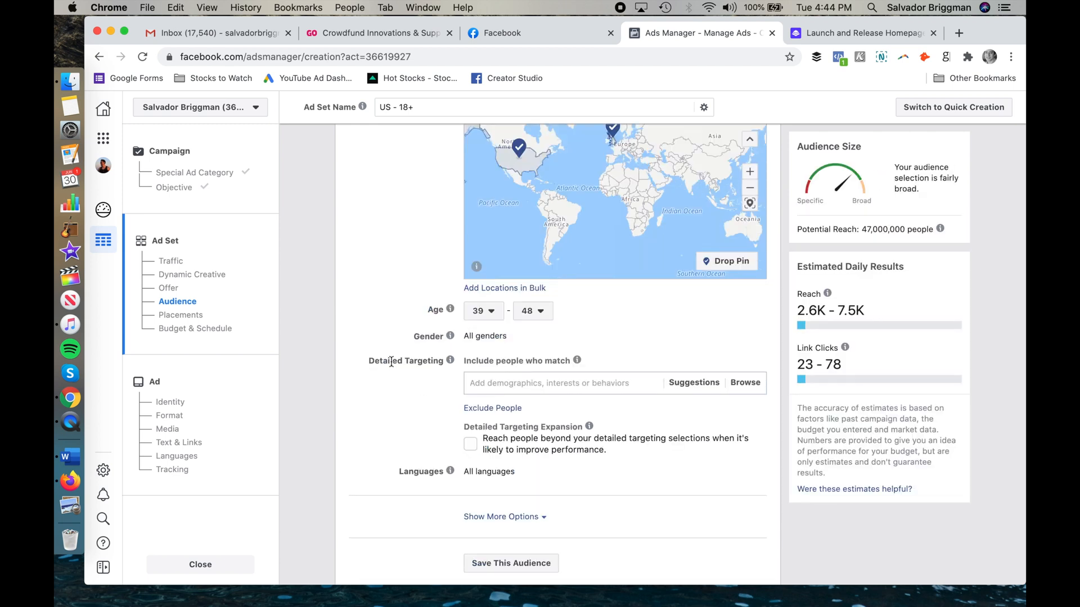
scroll(391, 362, "down", 3)
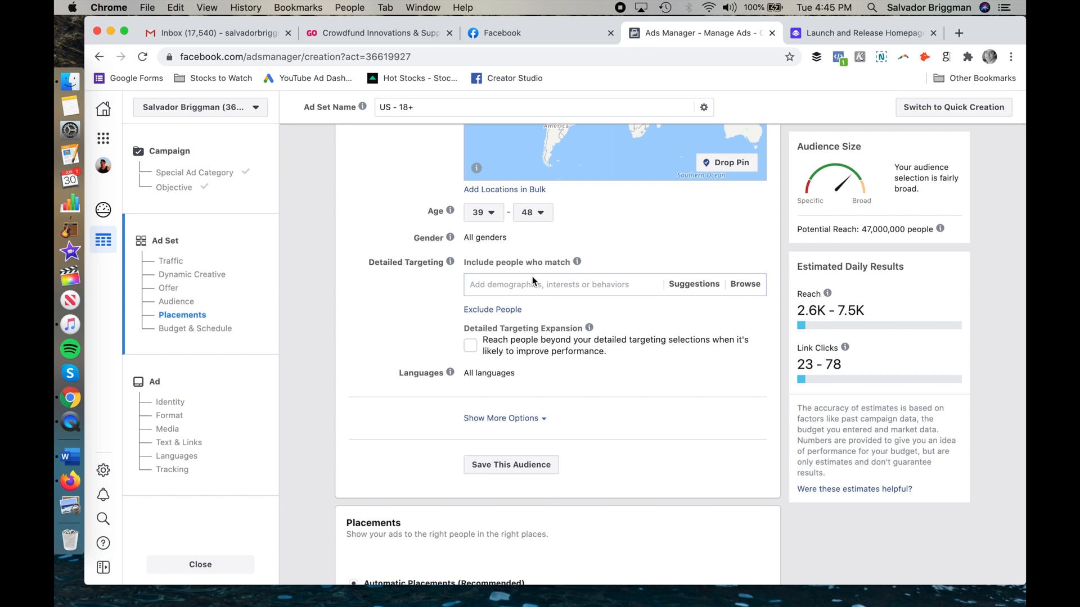
left_click(550, 279)
left_click(745, 285)
left_click(488, 308)
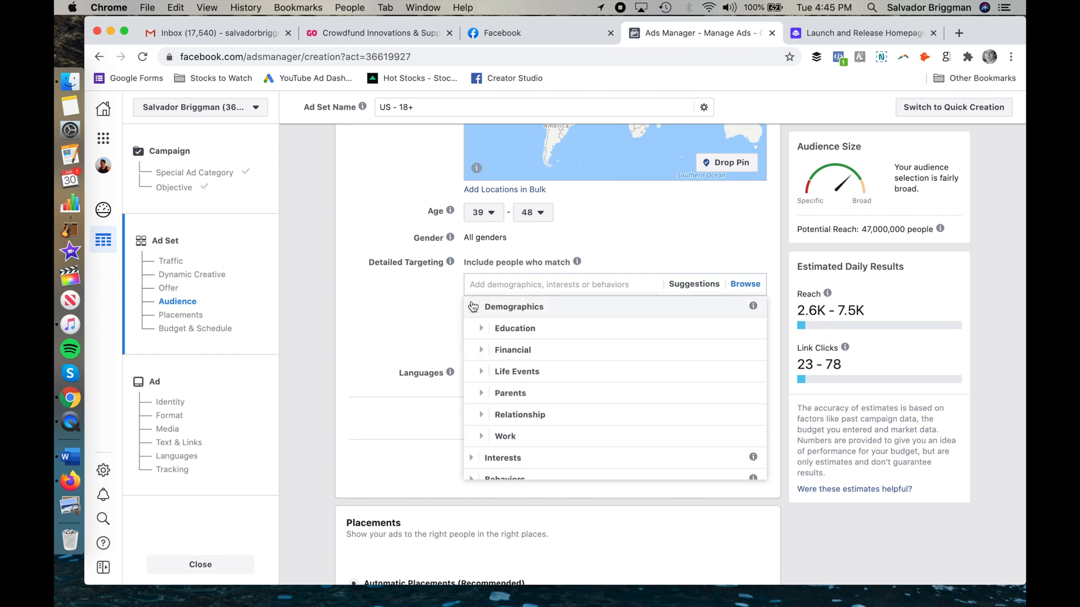
scroll(477, 345, "down", 1)
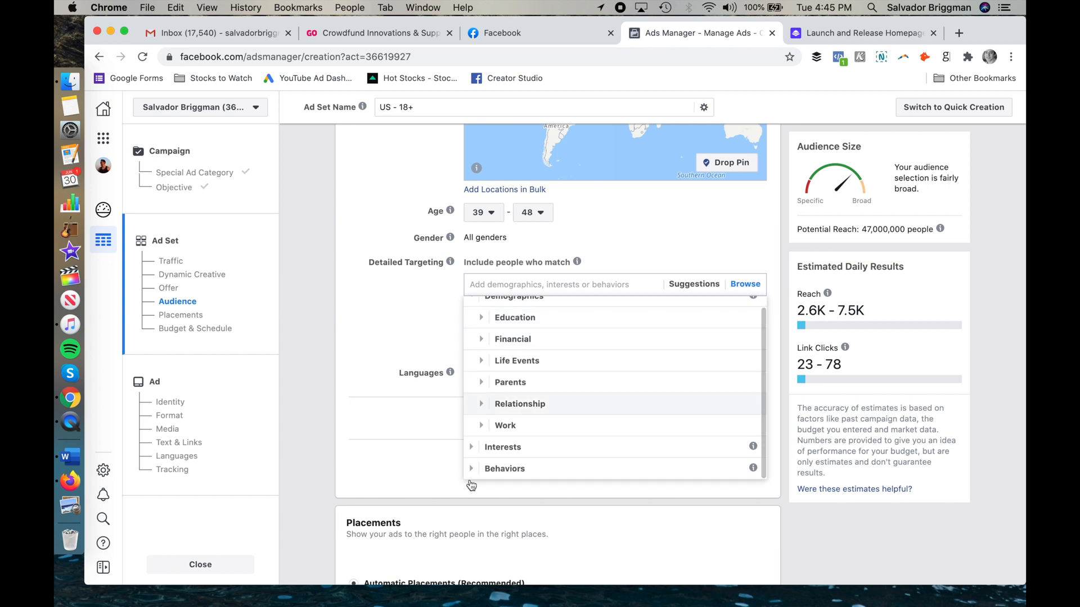
left_click(475, 448)
scroll(495, 433, "down", 1)
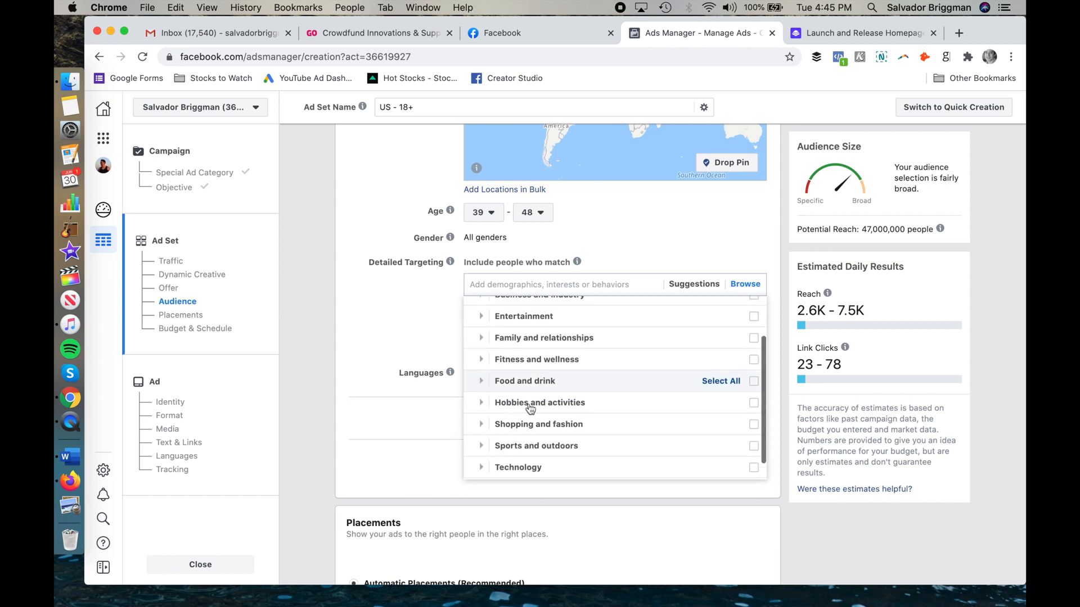
scroll(525, 415, "down", 1)
left_click(485, 468)
scroll(481, 472, "down", 5)
scroll(483, 475, "down", 2)
scroll(489, 444, "up", 8)
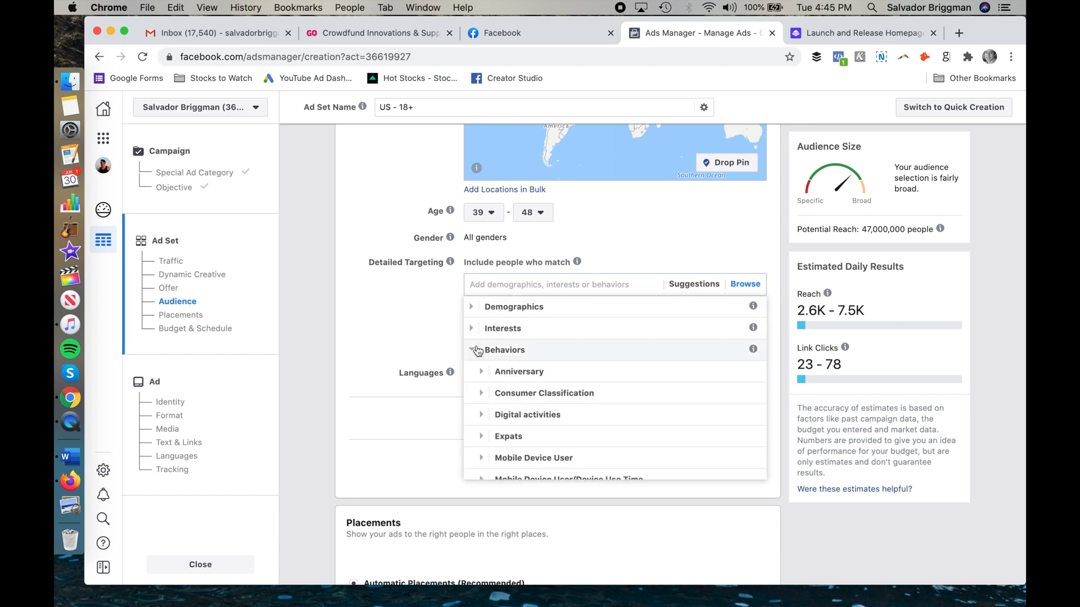
left_click(474, 349)
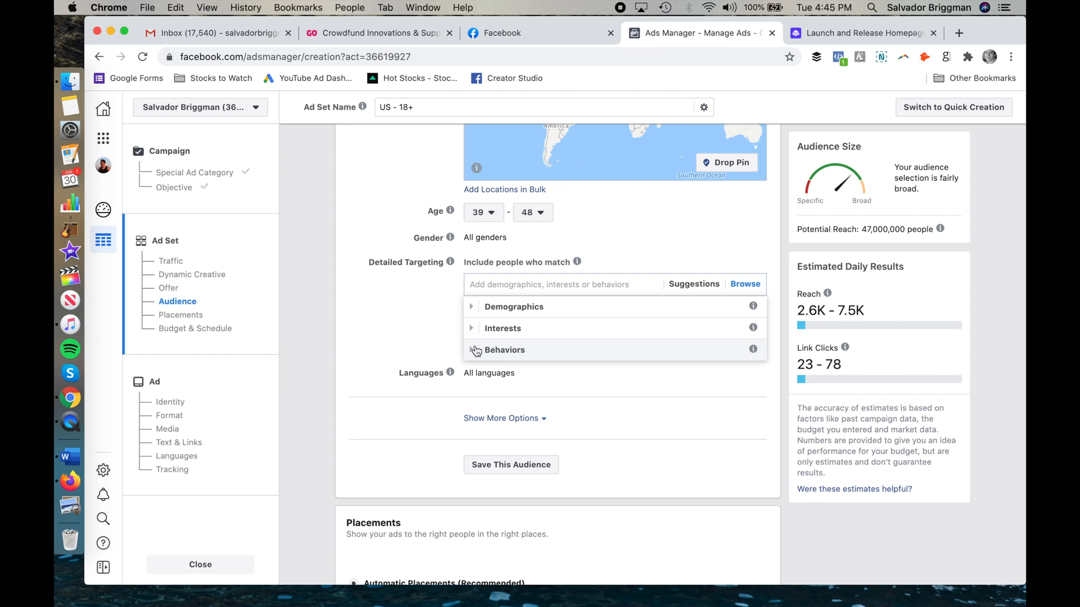
Add Kickstarter and Indiegogo as interests in the ad set's detailed targeting
left_click(528, 279)
type("kickstarter")
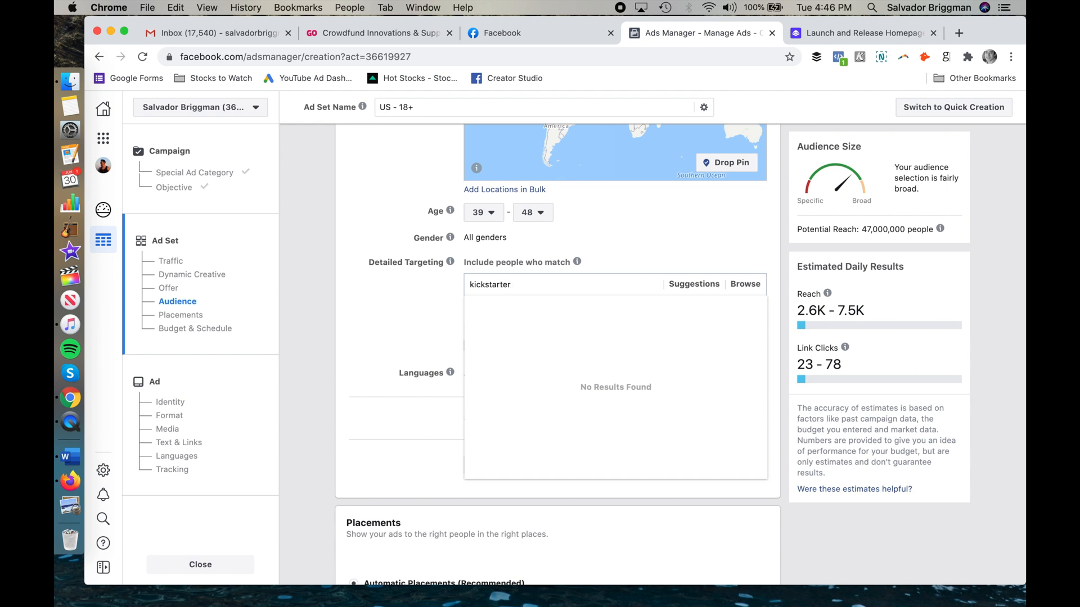
left_click(509, 308)
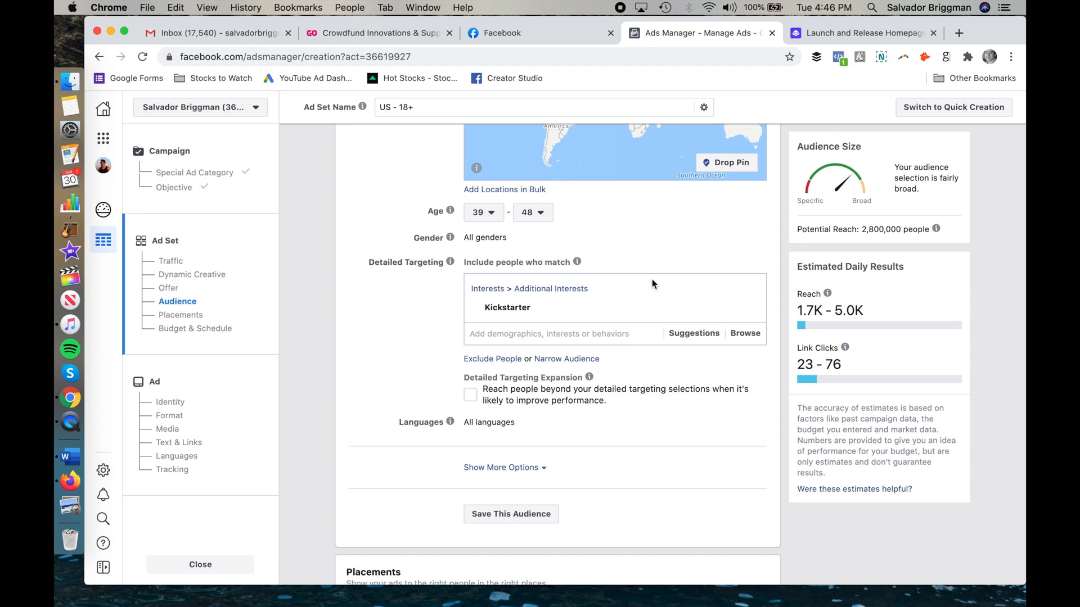
left_click(573, 331)
type("indiegogo")
key("Return")
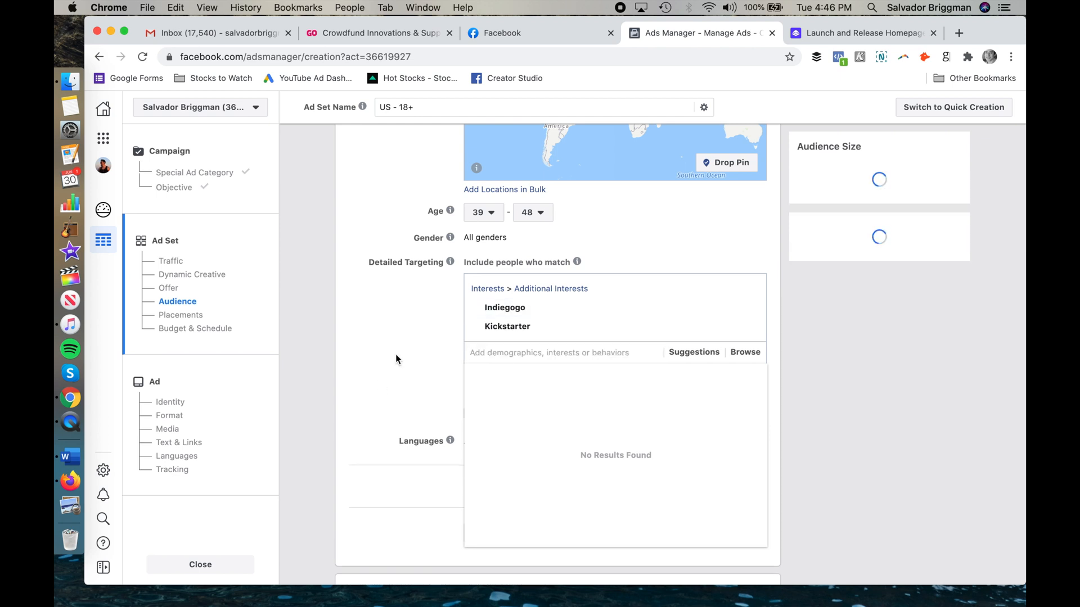
left_click(396, 358)
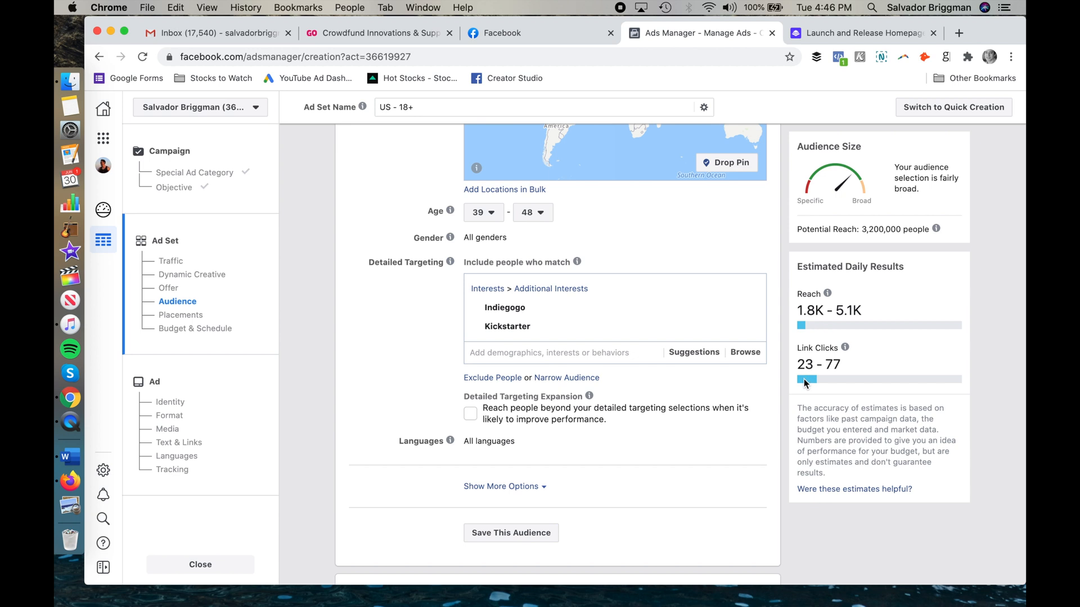
Switch the ad set from automatic to manual placements
scroll(669, 380, "down", 5)
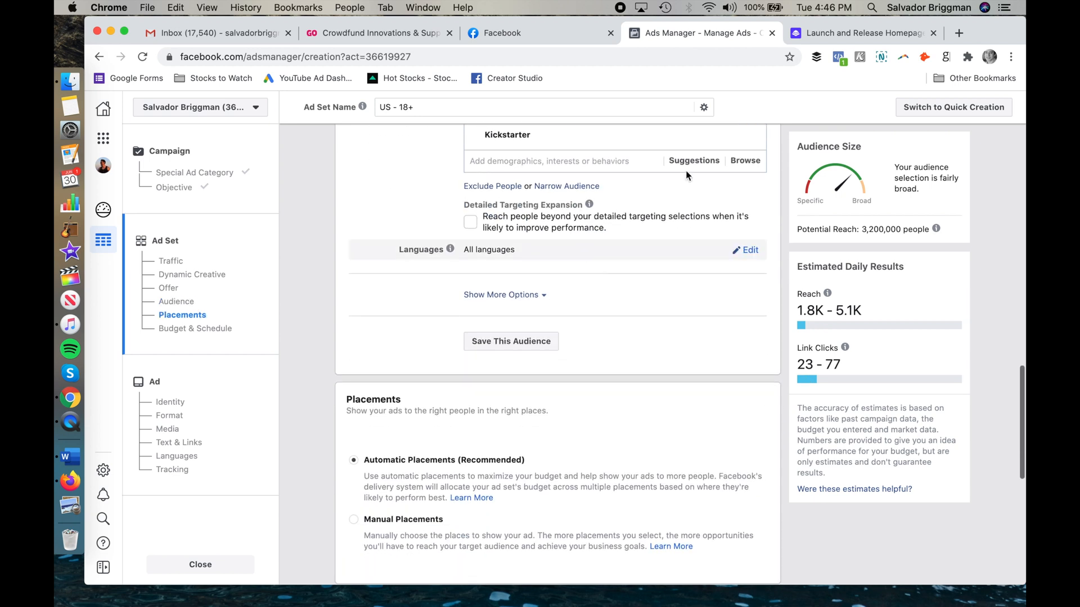
scroll(598, 390, "down", 5)
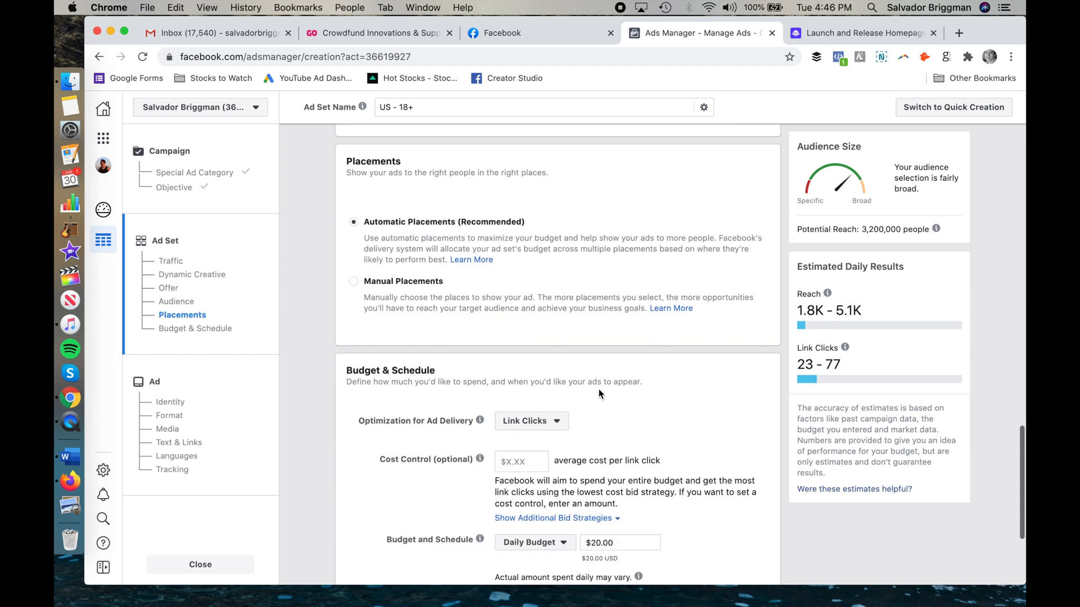
left_click(370, 287)
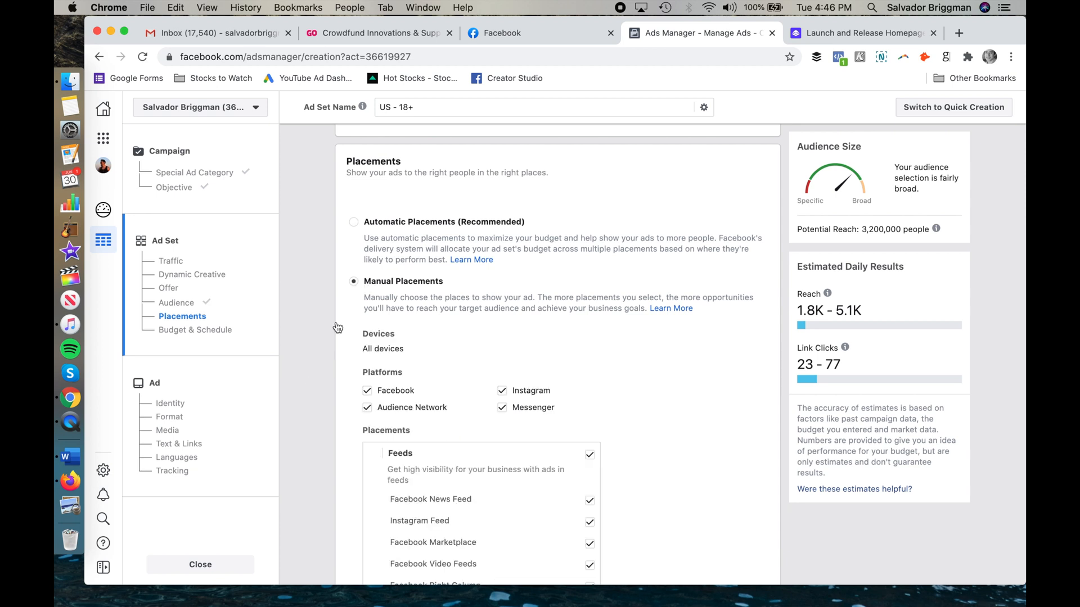
Review the available feed, story and other placements and exclude Instagram from the platforms
scroll(315, 371, "down", 2)
scroll(350, 332, "down", 2)
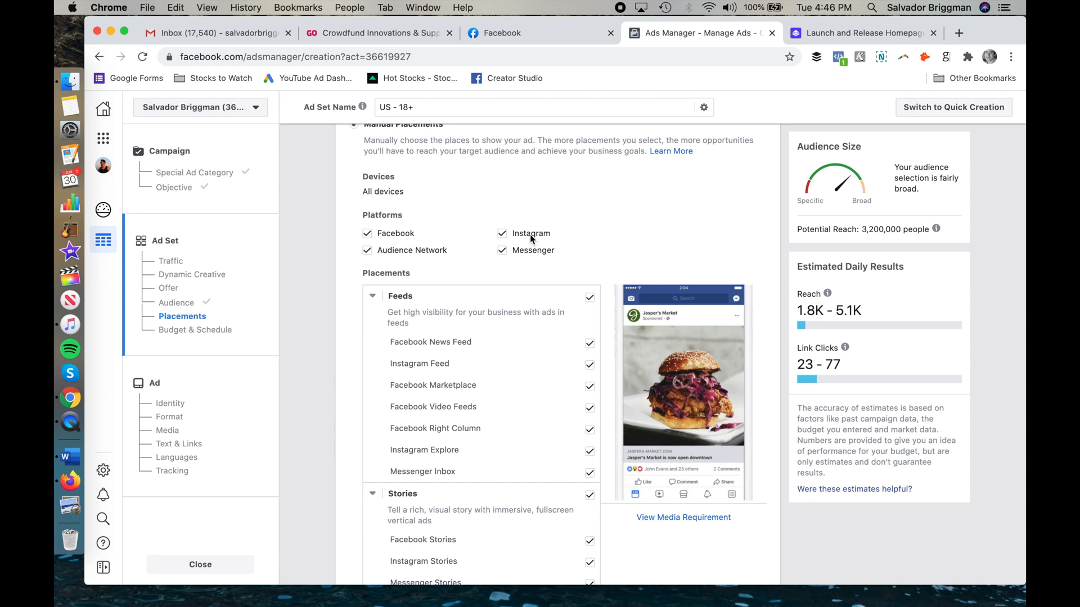
scroll(530, 242, "down", 2)
scroll(503, 348, "down", 2)
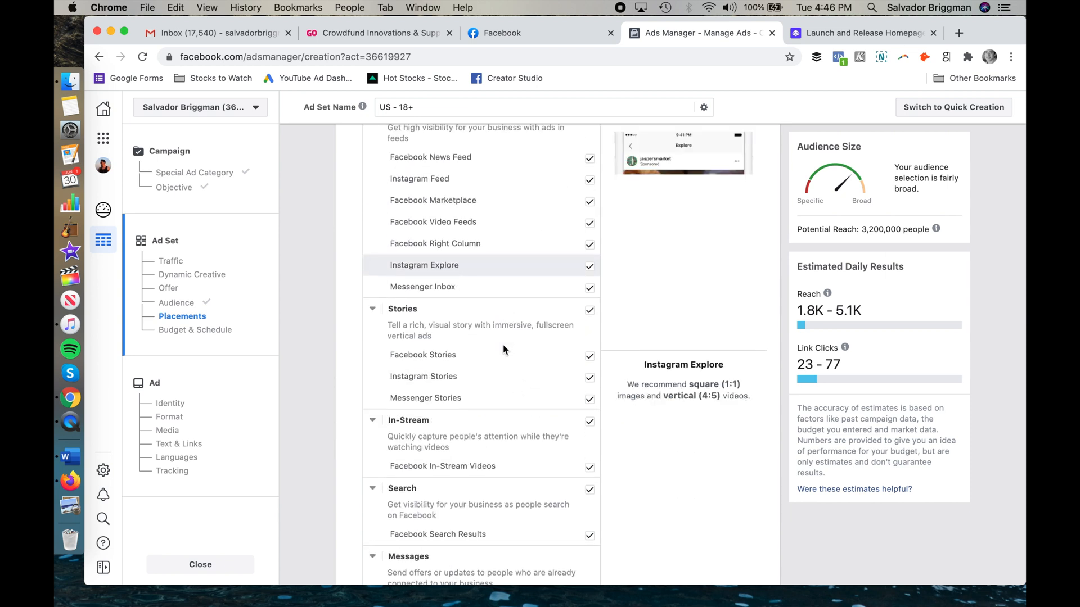
scroll(491, 378, "down", 3)
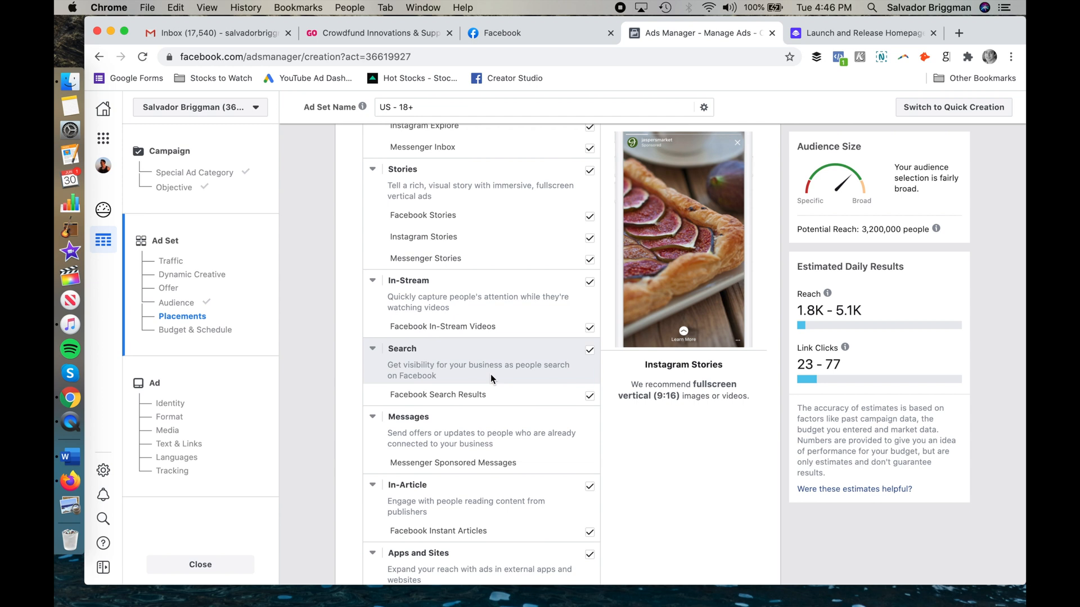
scroll(490, 374, "down", 3)
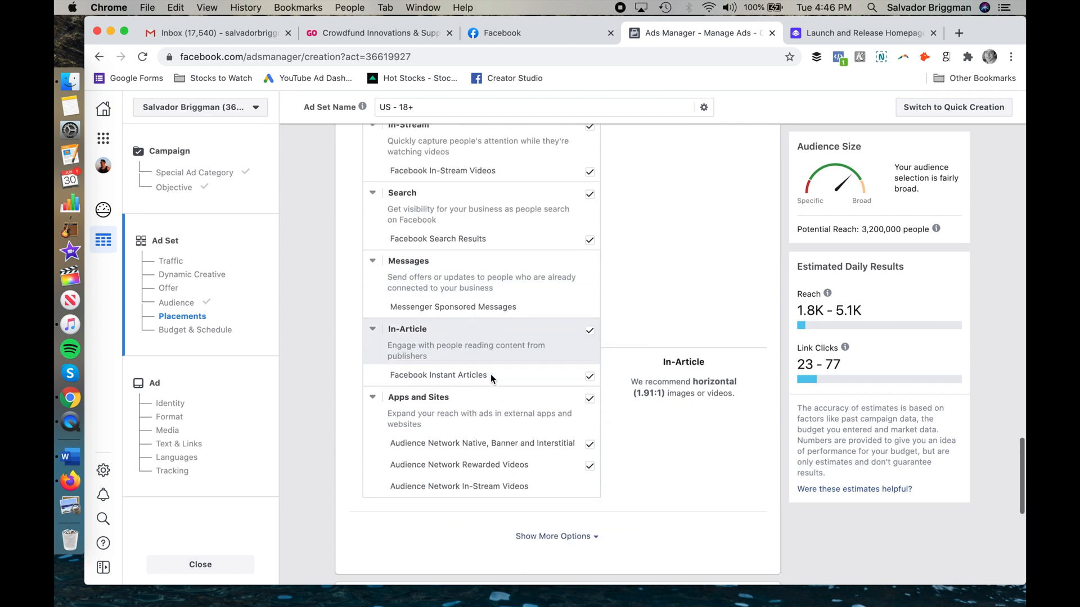
scroll(481, 386, "up", 2)
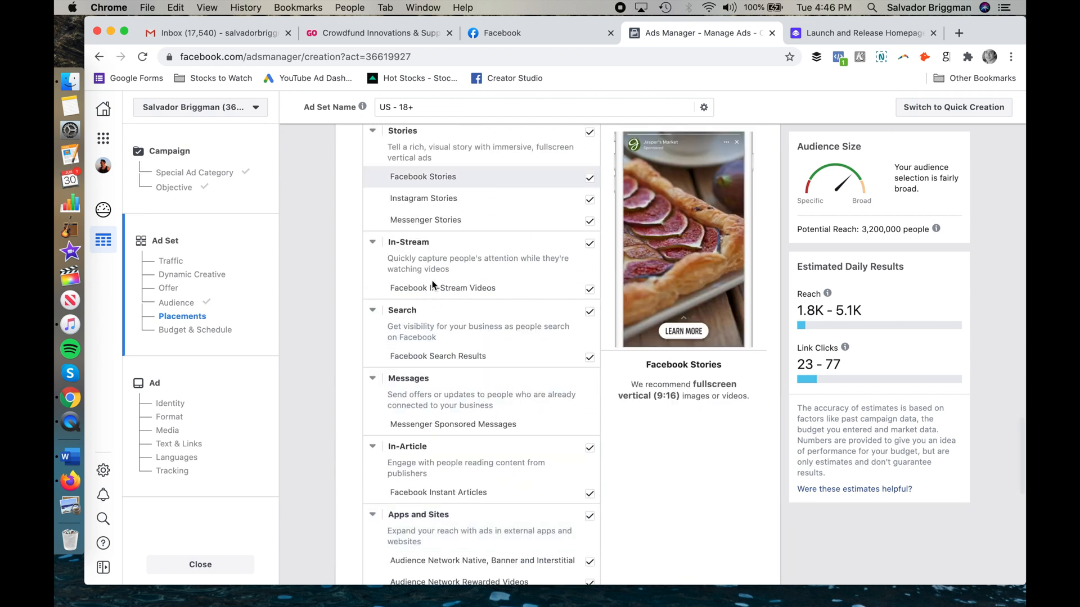
scroll(451, 306, "up", 6)
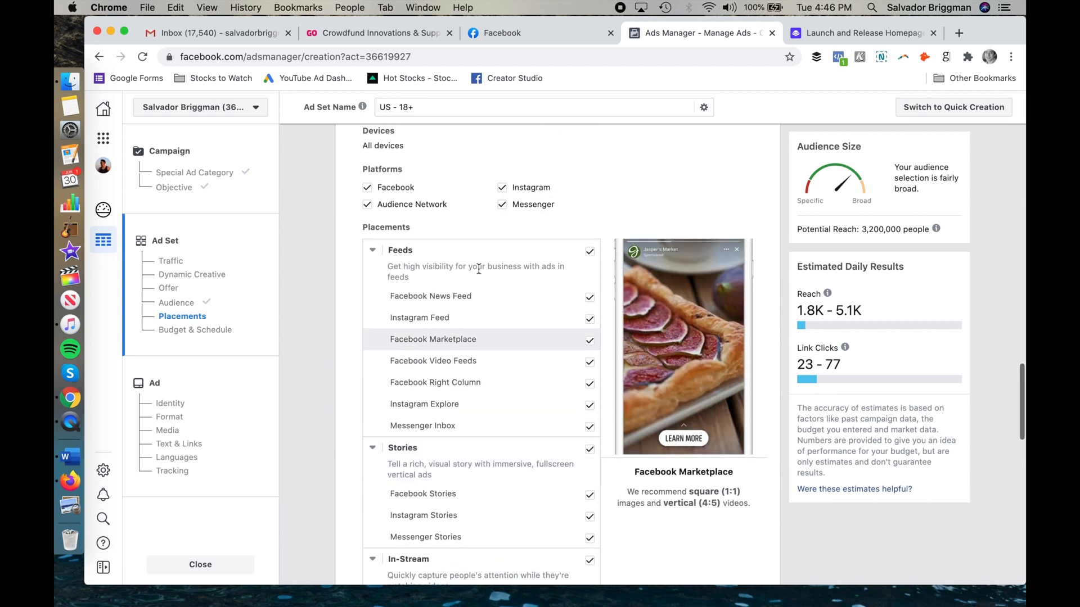
left_click(501, 189)
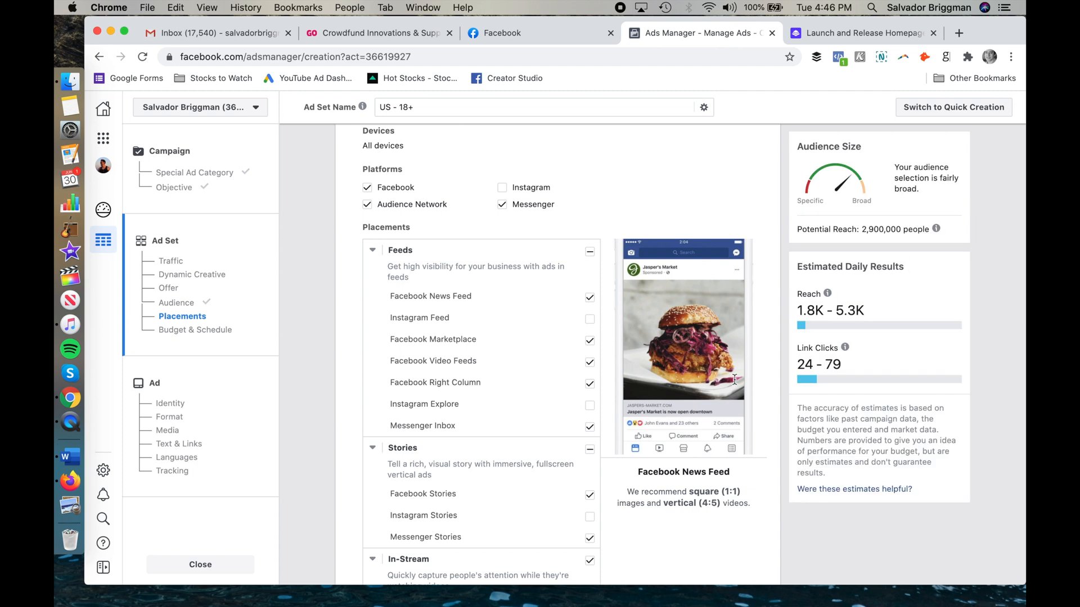
Review the delivery optimization choices for the ad set and keep Link Clicks selected
scroll(284, 258, "down", 3)
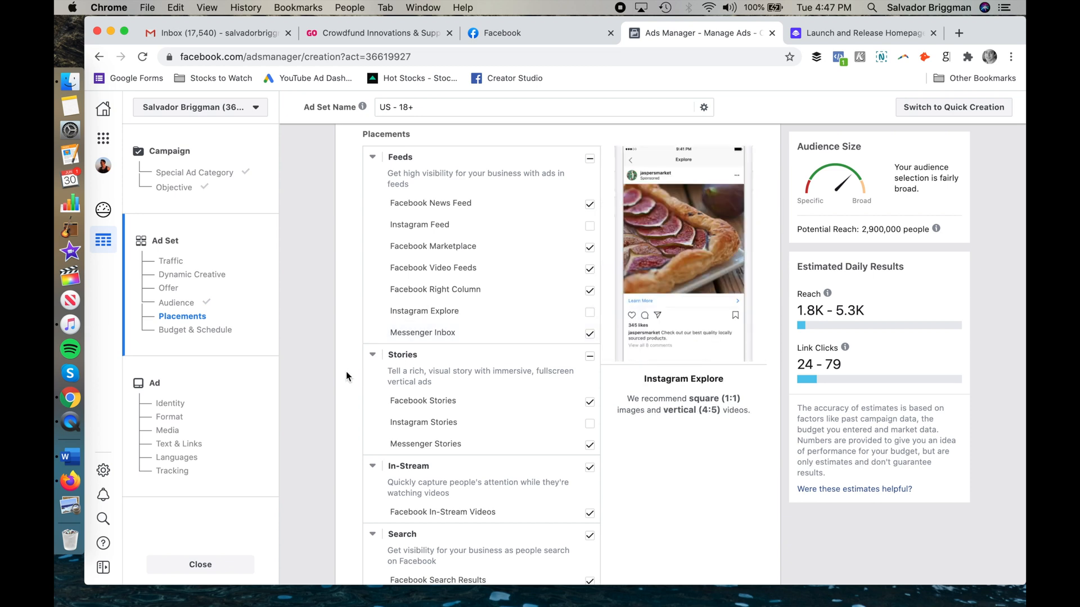
scroll(346, 377, "down", 6)
scroll(346, 376, "down", 10)
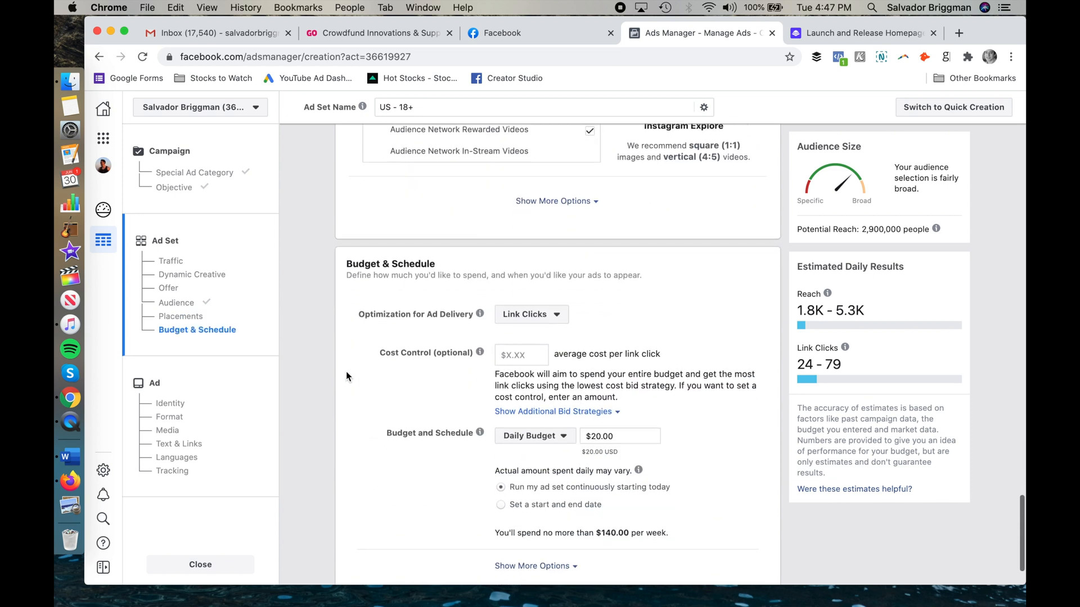
scroll(346, 376, "down", 2)
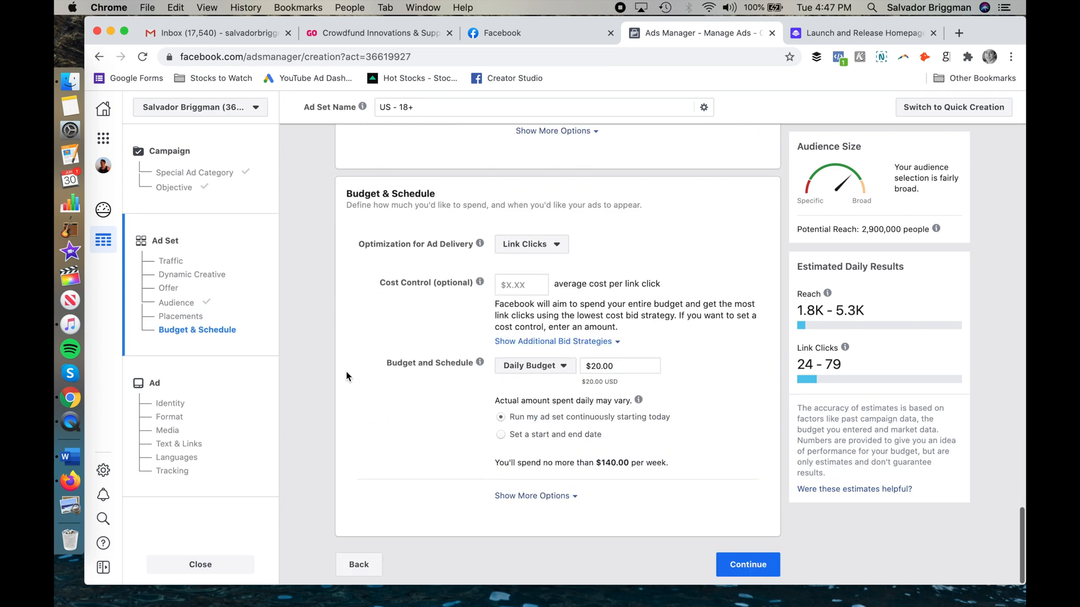
left_click(543, 245)
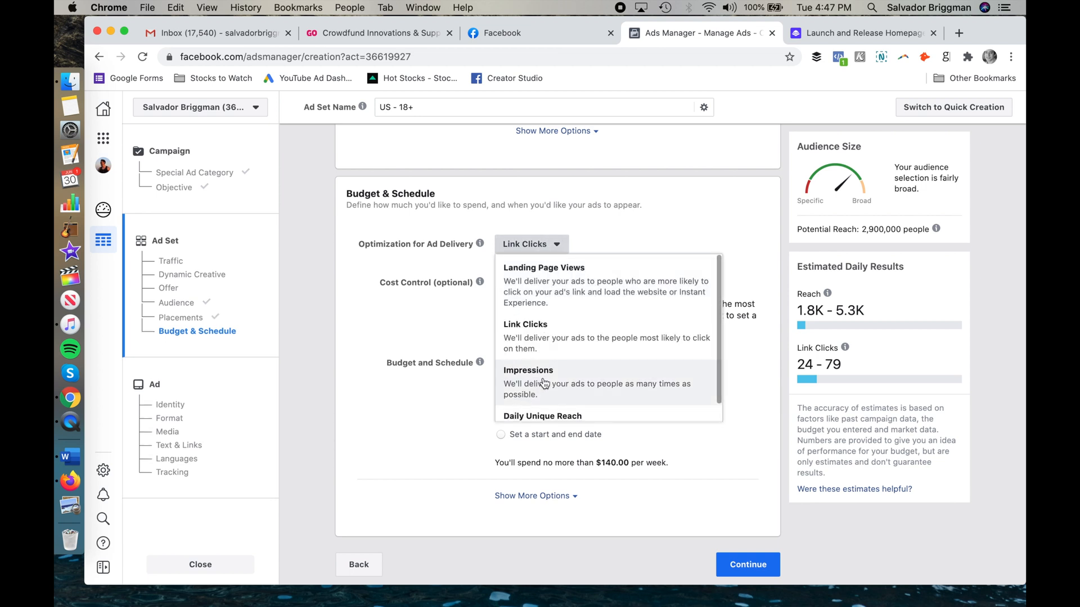
scroll(546, 383, "down", 1)
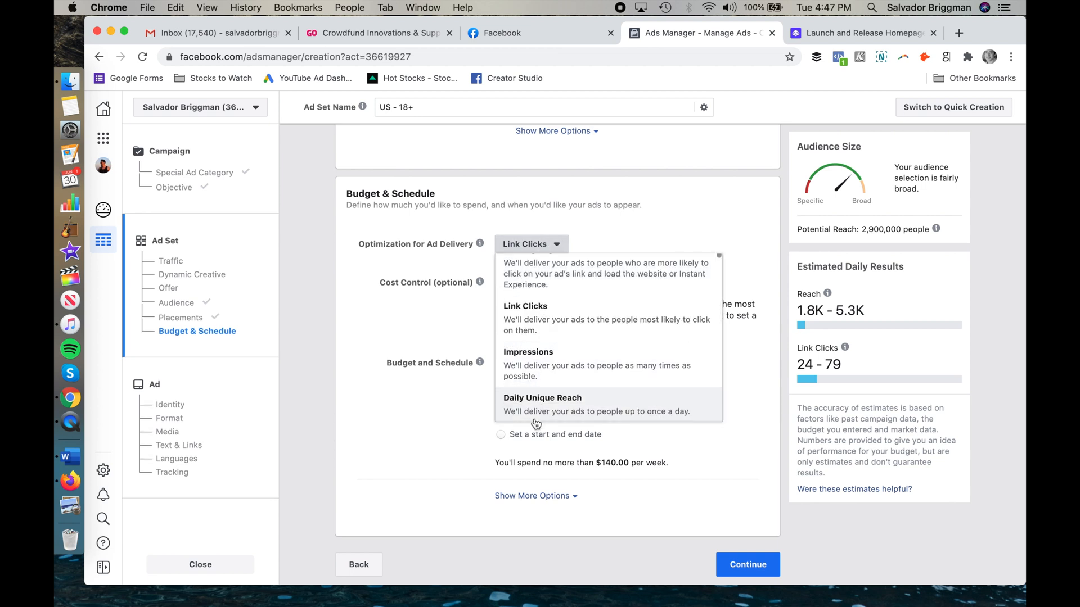
left_click(551, 327)
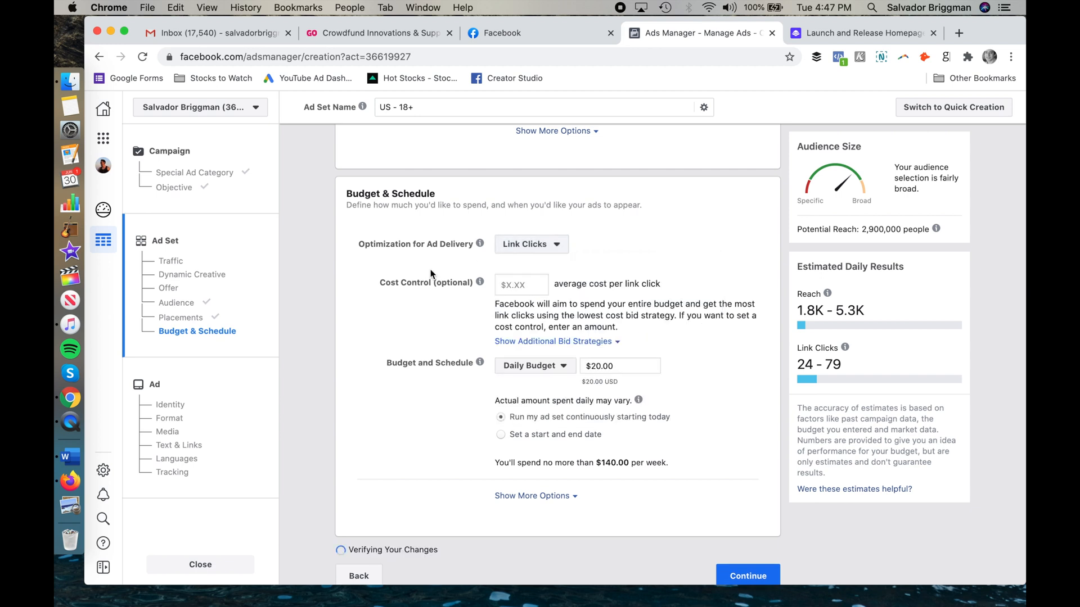
left_click(414, 324)
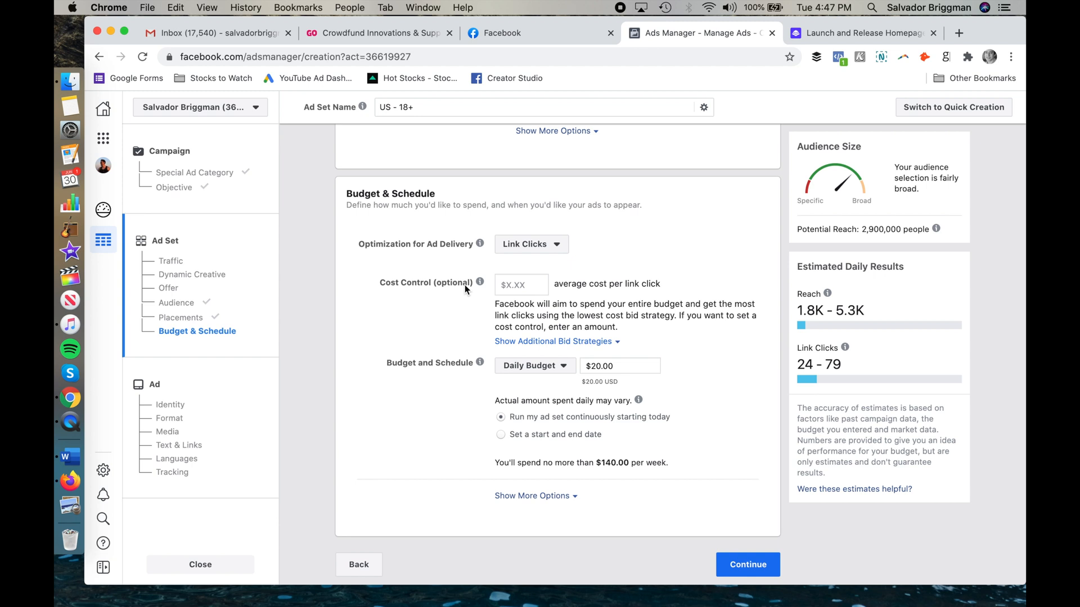
Switch the ad set to a lifetime budget and set its end date to July 7, 2020
left_click(557, 367)
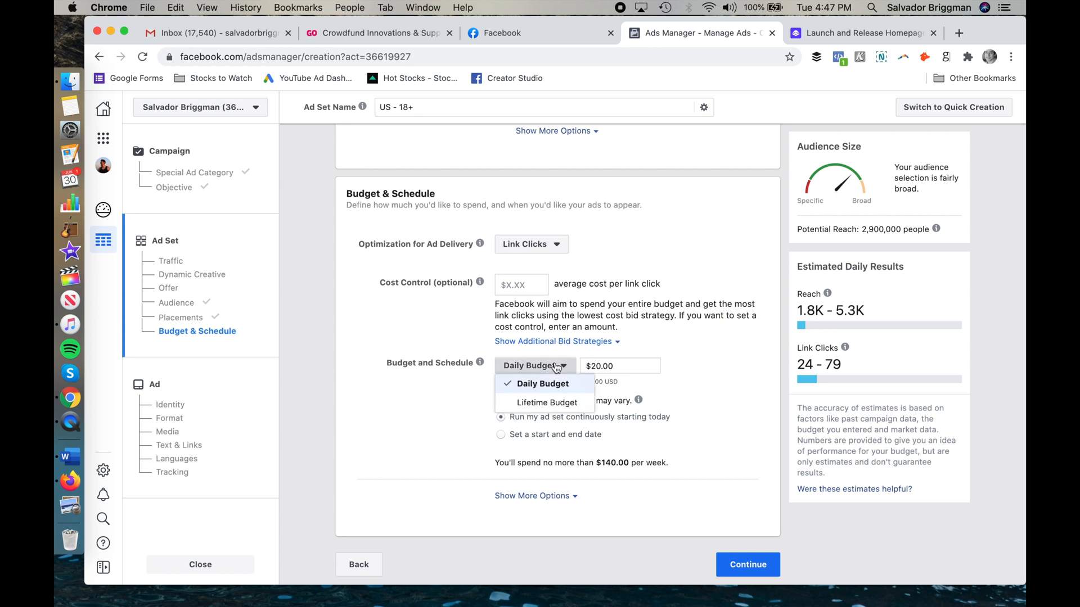
left_click(549, 403)
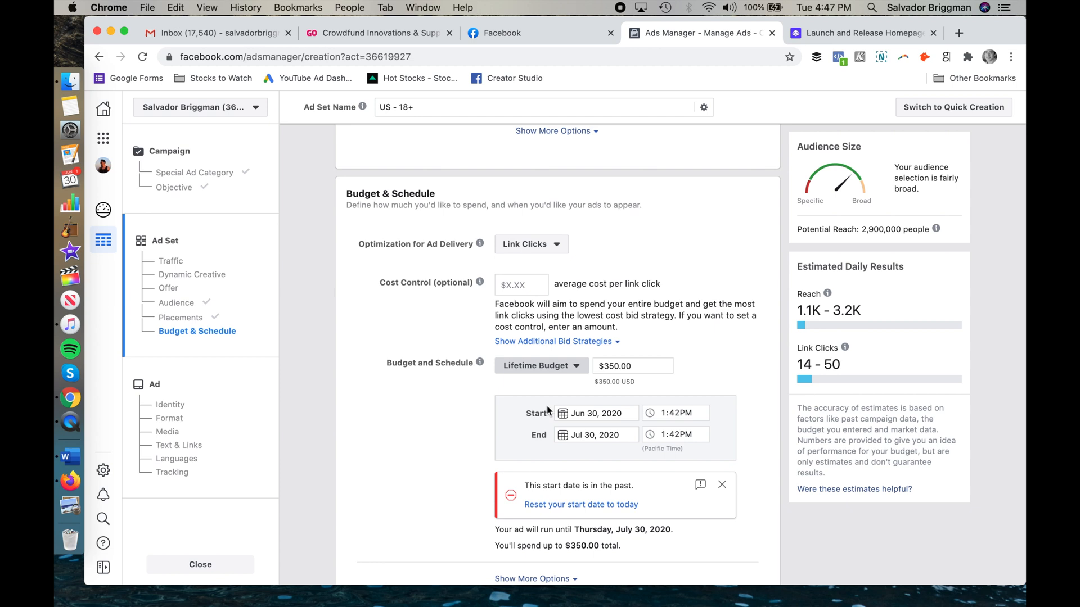
scroll(450, 424, "down", 2)
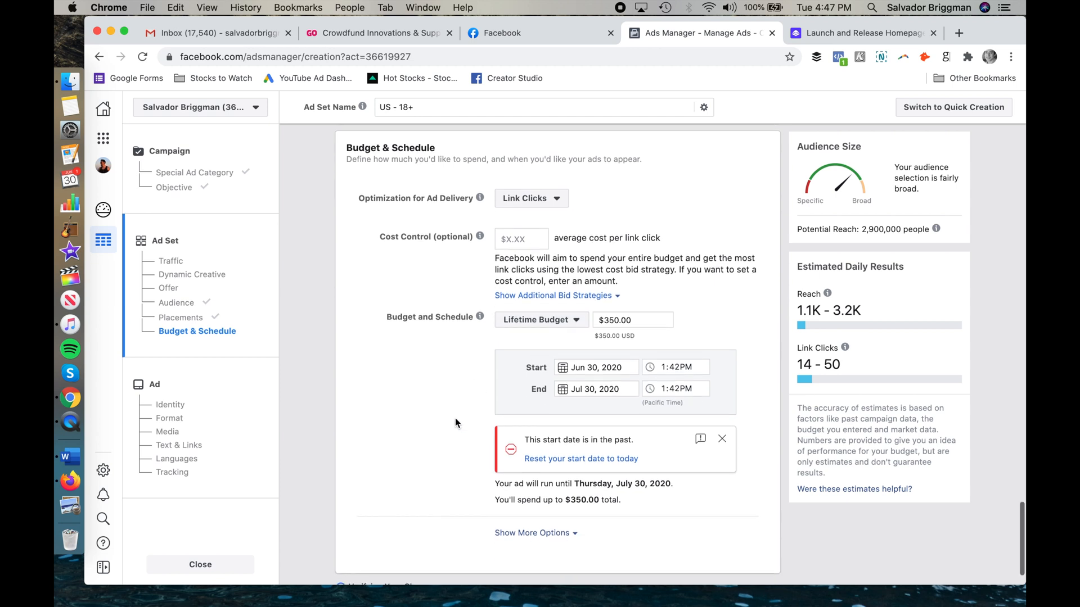
left_click(595, 390)
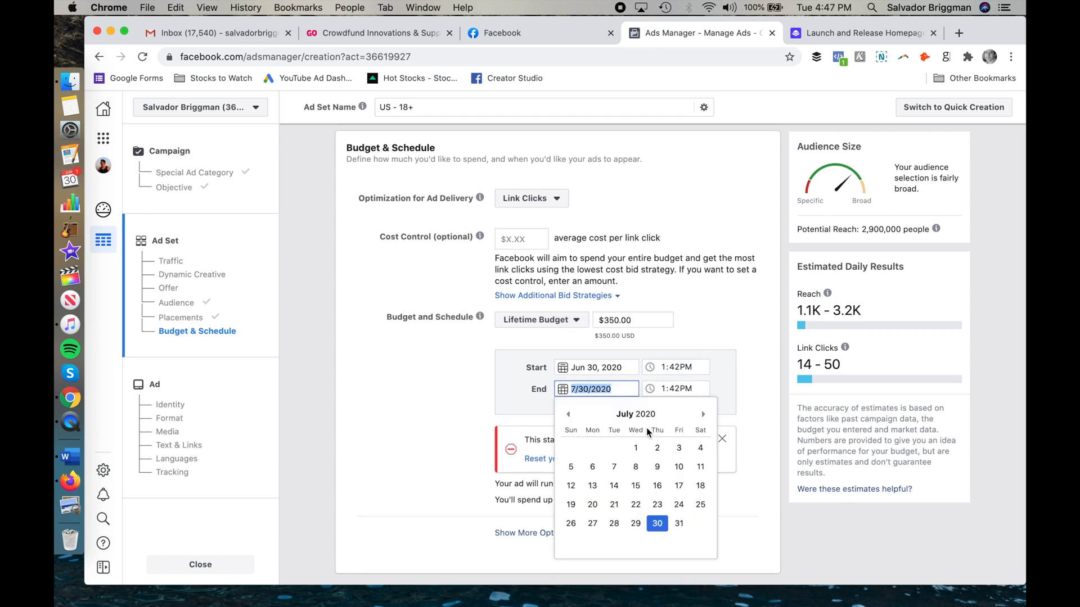
left_click(568, 415)
left_click(703, 414)
left_click(613, 467)
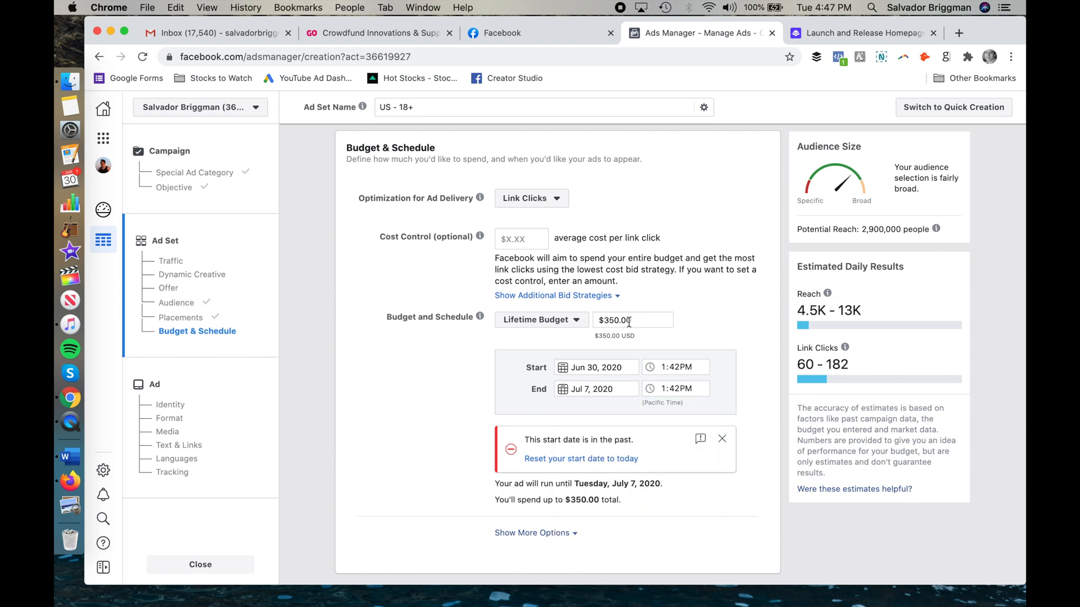
scroll(454, 360, "down", 1)
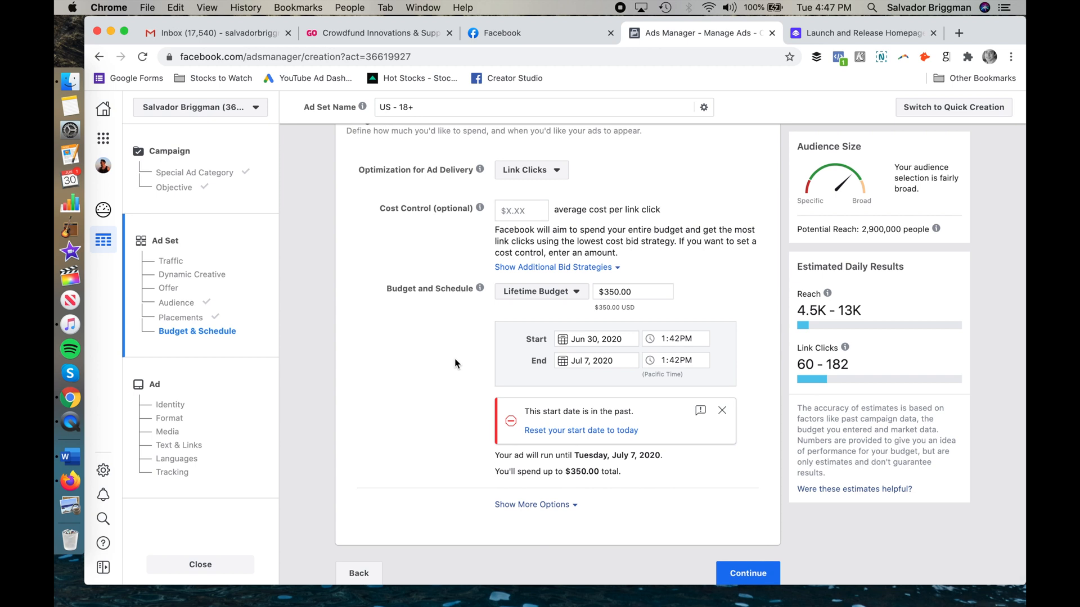
Return the ad set to a daily budget and set the start time to 3:42PM
left_click(576, 291)
left_click(545, 315)
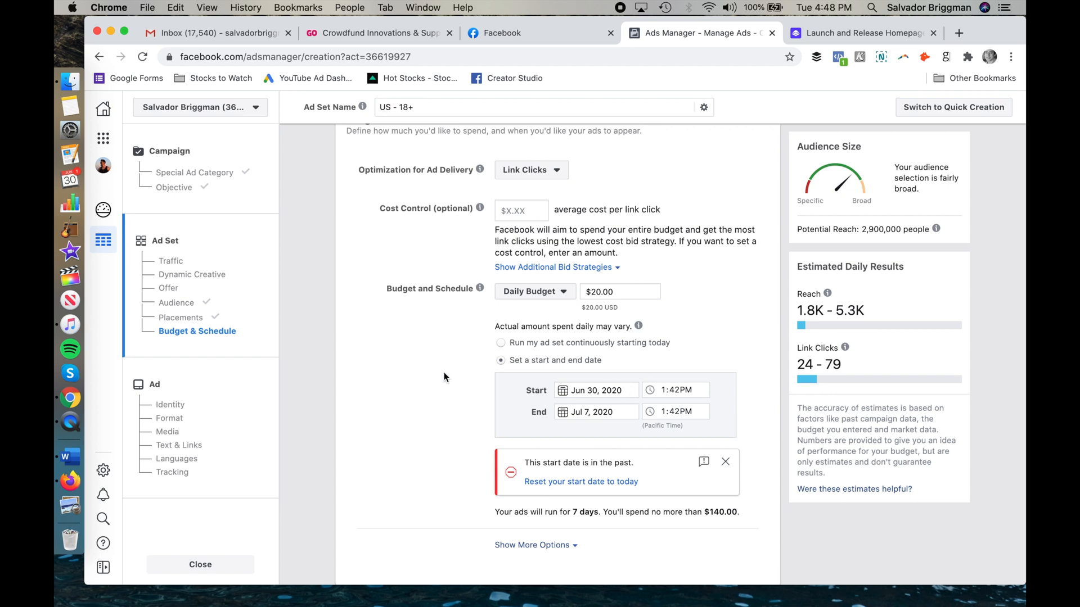
scroll(444, 377, "down", 2)
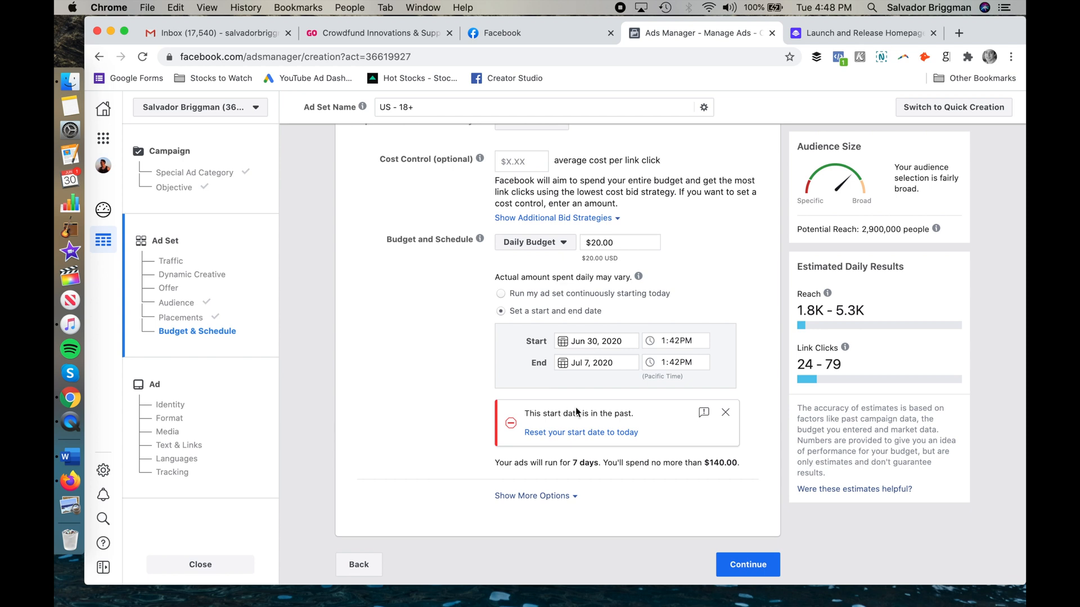
left_click(663, 341)
left_click(673, 342)
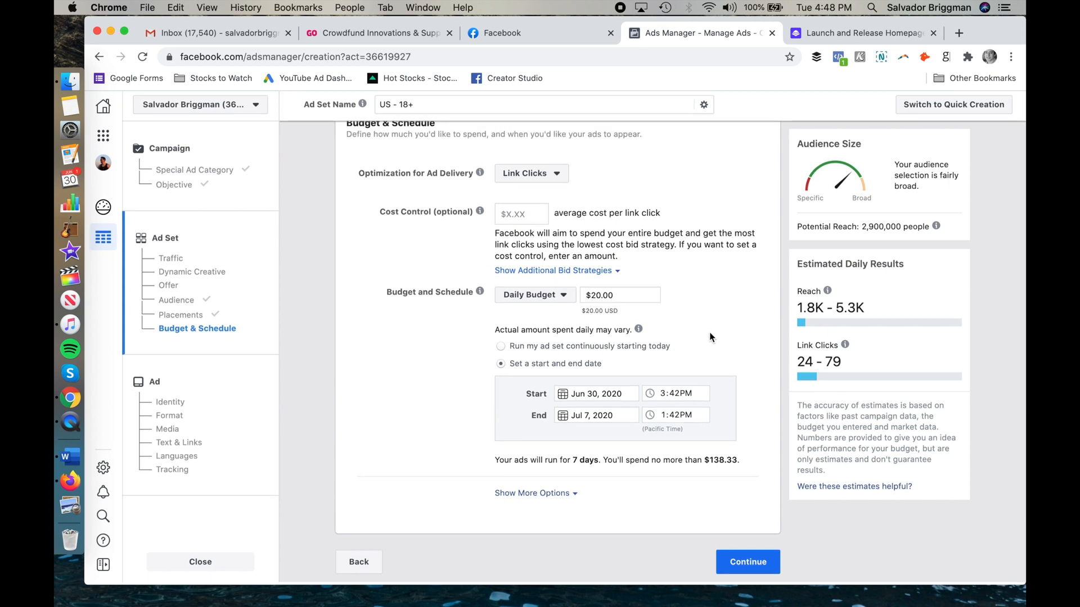
Show the additional budget and schedule options, leave them as they are, and continue to the ad setup
left_click(523, 493)
scroll(489, 405, "down", 3)
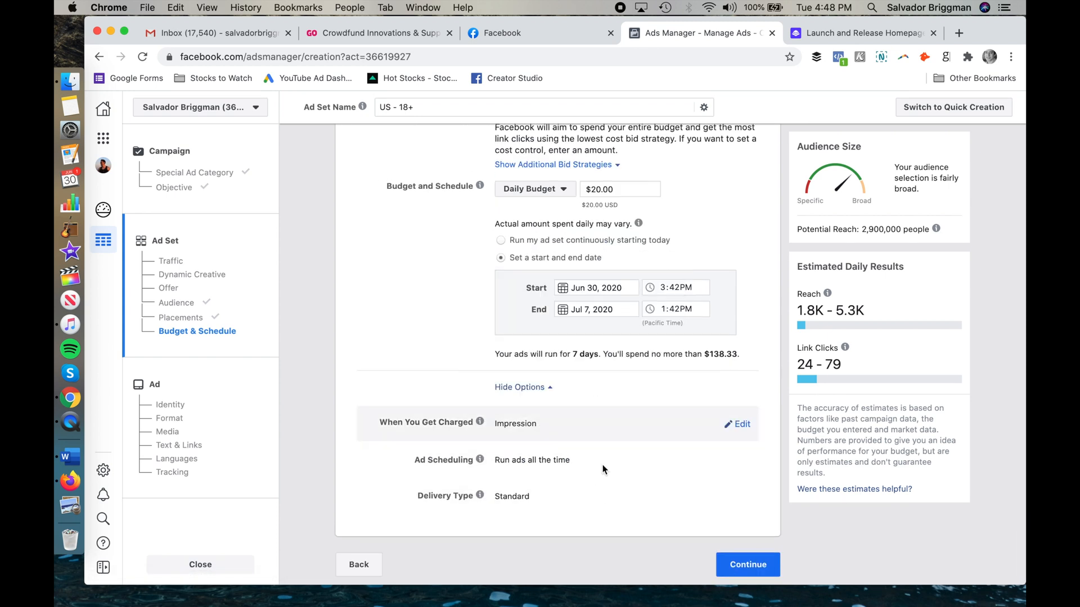
left_click(754, 563)
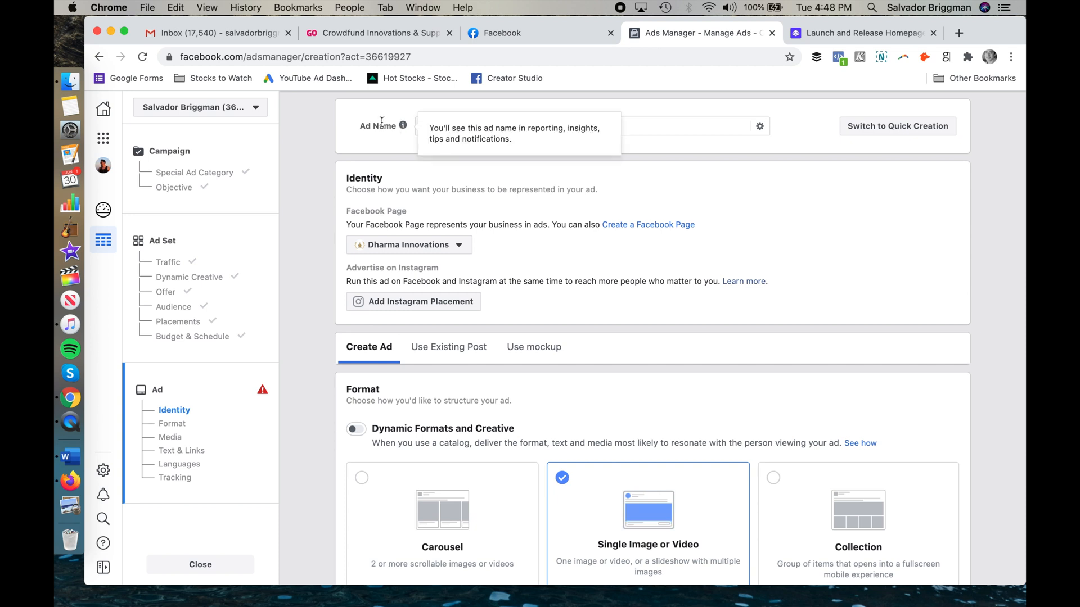
Add the image woman-in-red-long-sleeve-shirt-using-macbook-air-3786763.jpg as the media of the single-image ad
mouse_move(403, 126)
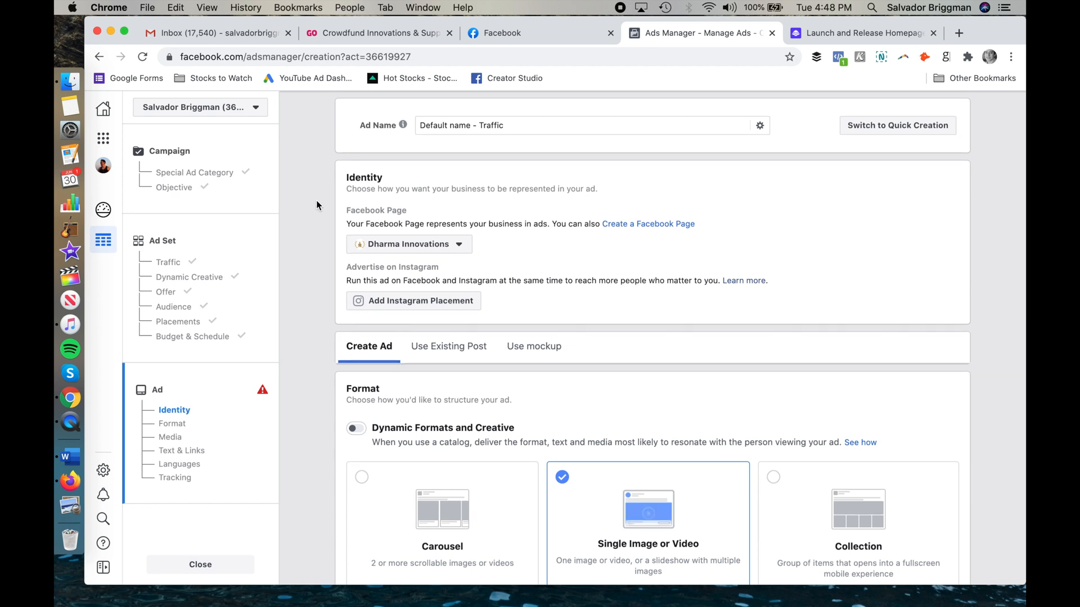
scroll(316, 205, "down", 2)
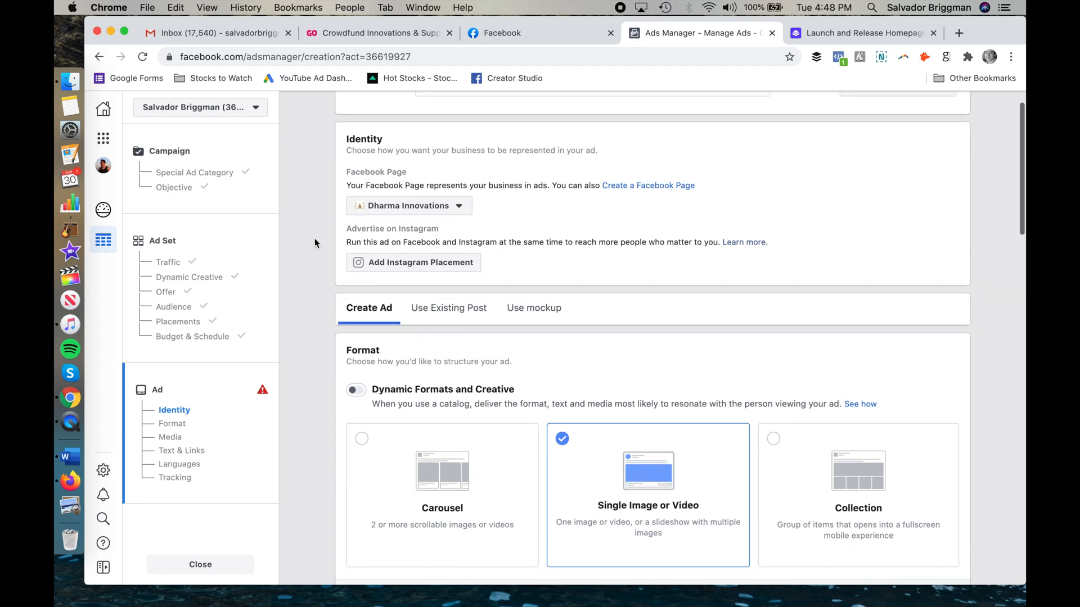
scroll(315, 243, "down", 2)
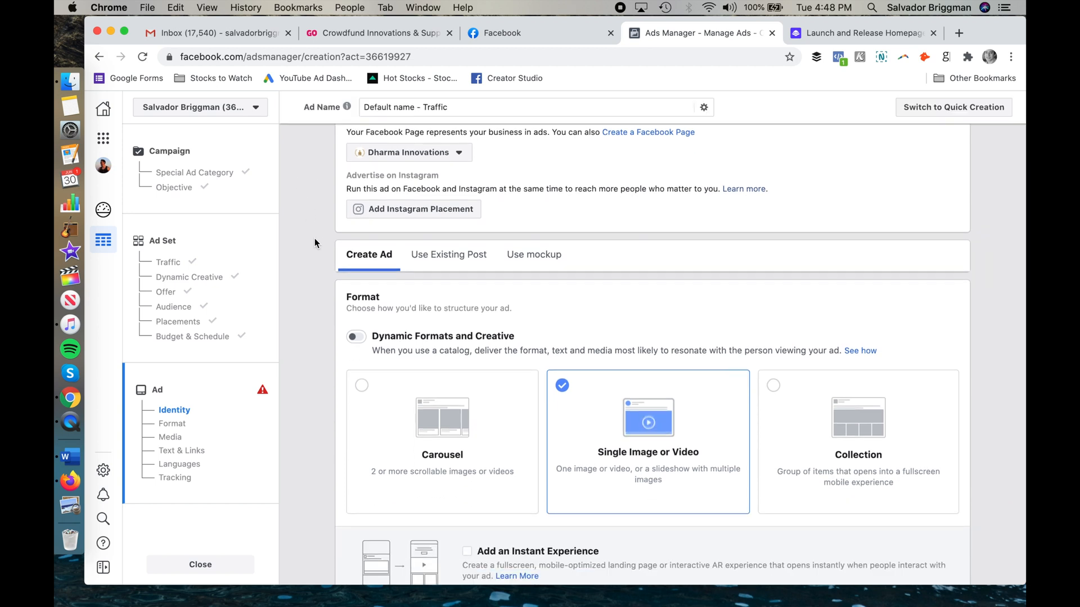
scroll(320, 279, "down", 3)
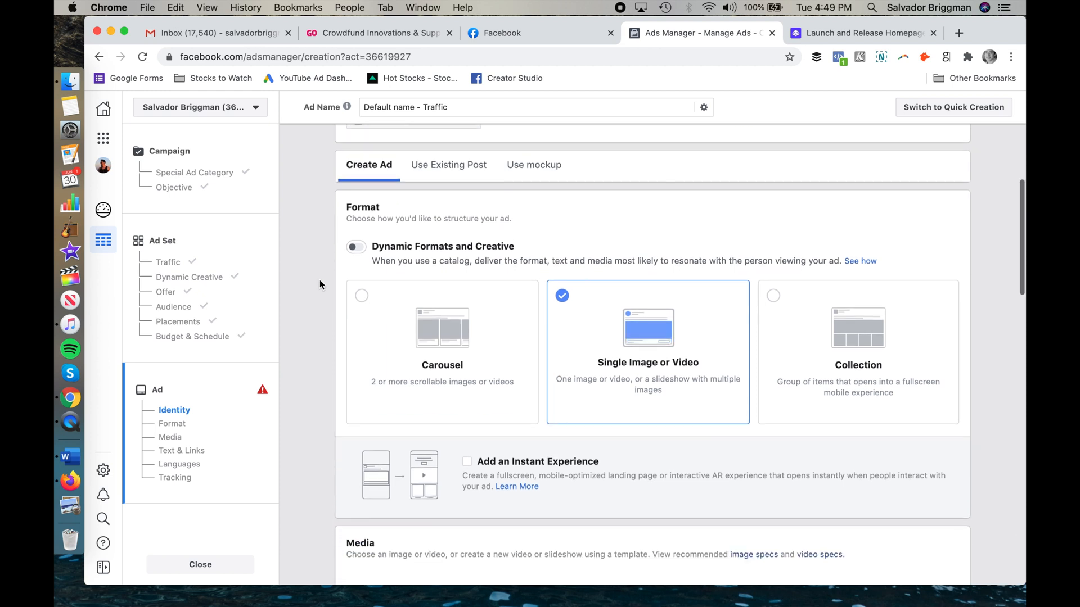
scroll(320, 279, "down", 3)
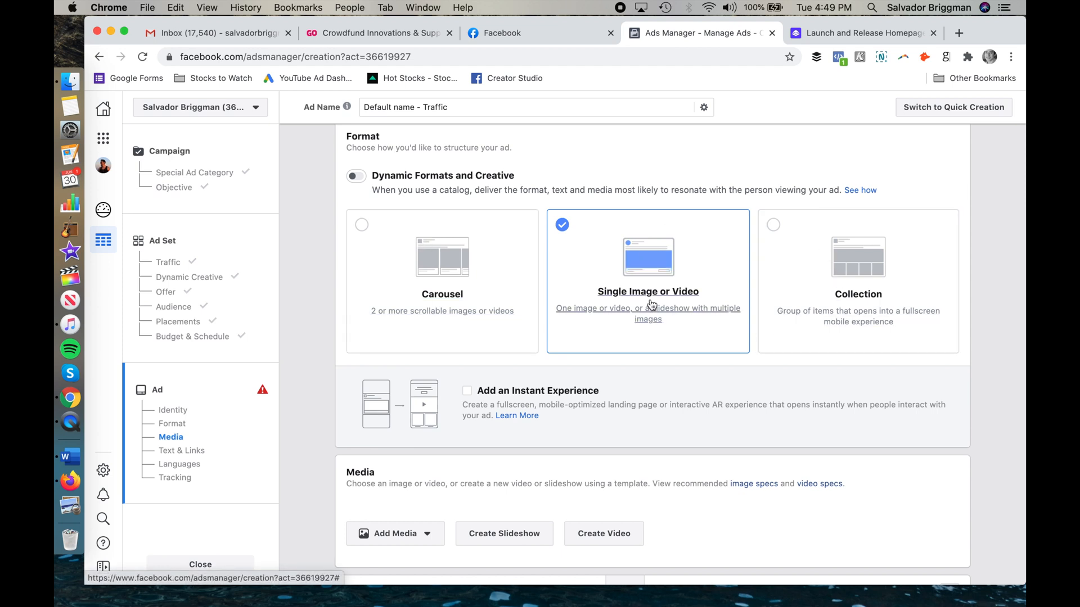
scroll(319, 403, "down", 4)
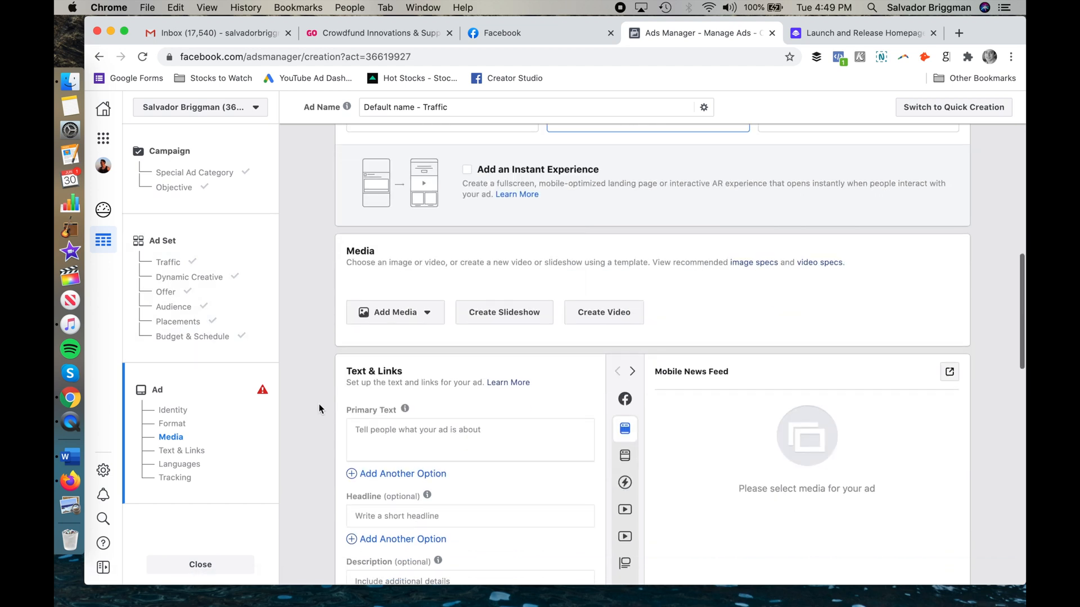
scroll(318, 403, "down", 2)
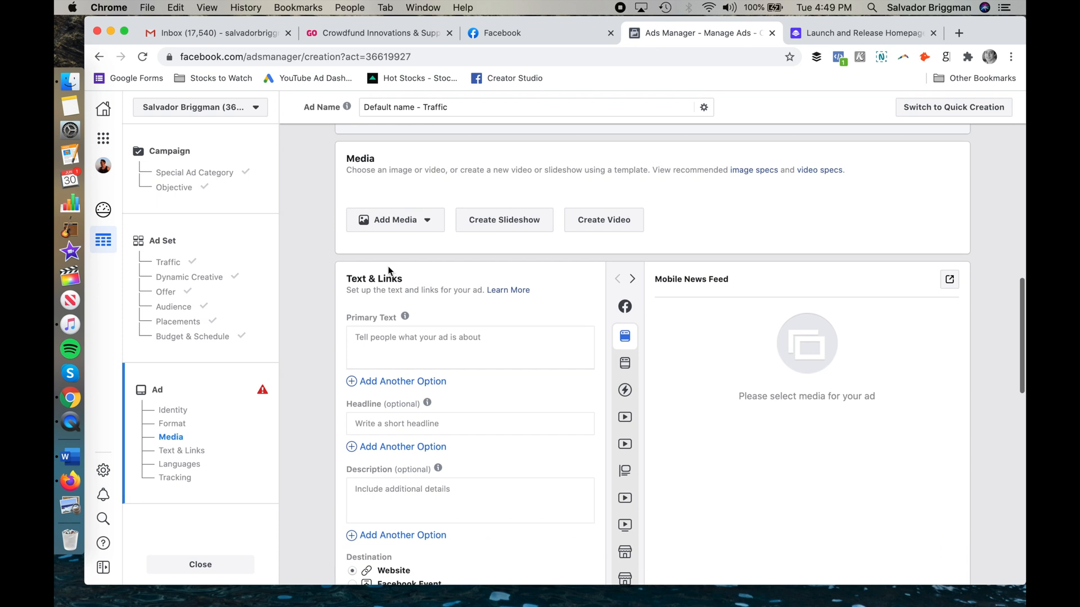
left_click(387, 220)
left_click(377, 252)
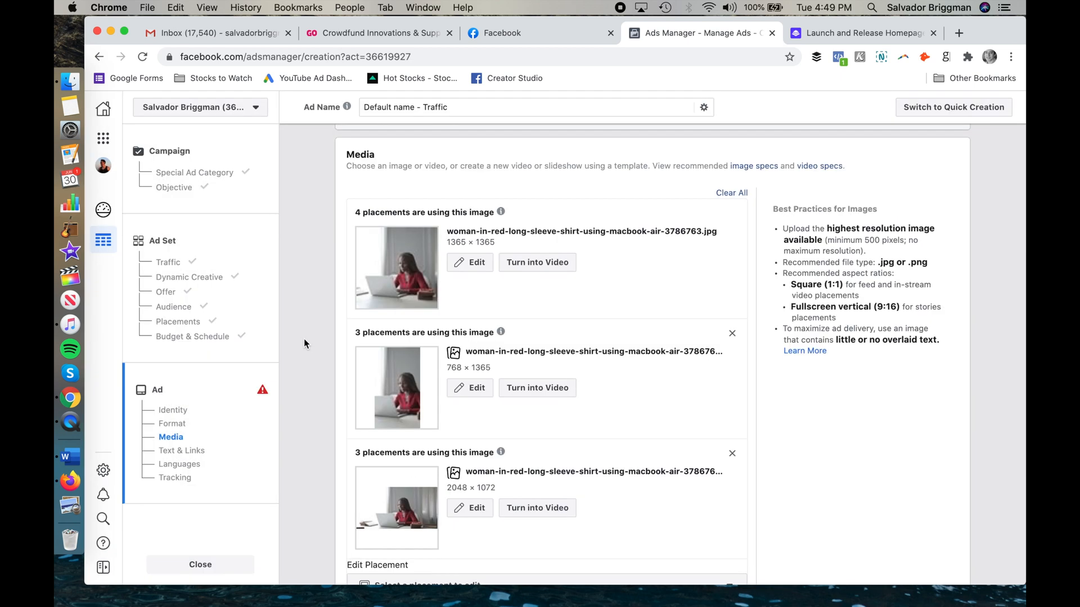
Examine the image versions assigned to the ad's placements and the placement choices available for individual editing
scroll(304, 340, "up", 5)
scroll(304, 341, "down", 3)
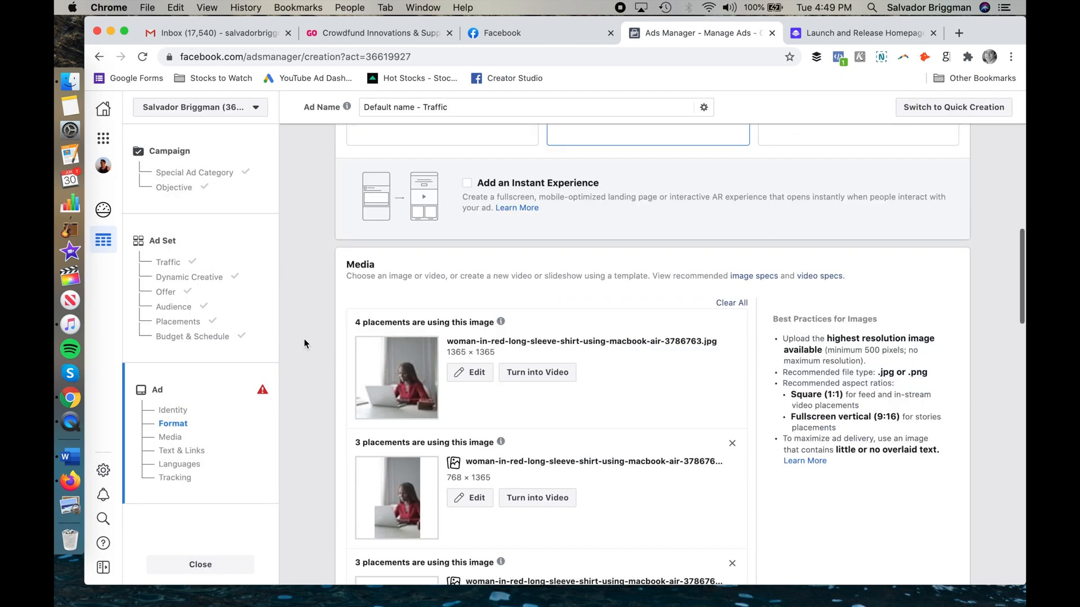
scroll(304, 341, "down", 3)
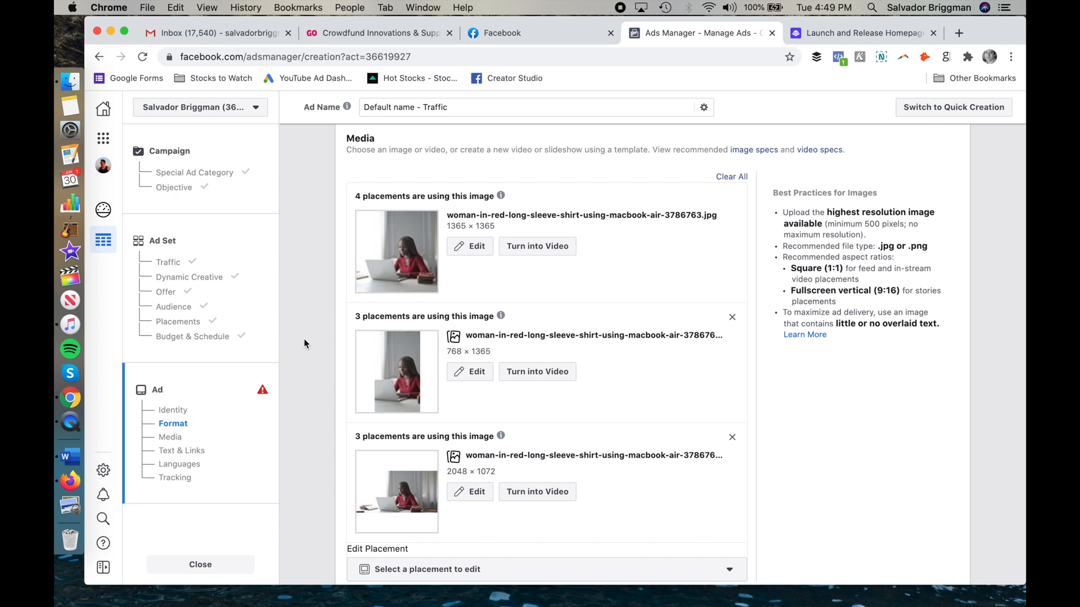
scroll(333, 256, "down", 5)
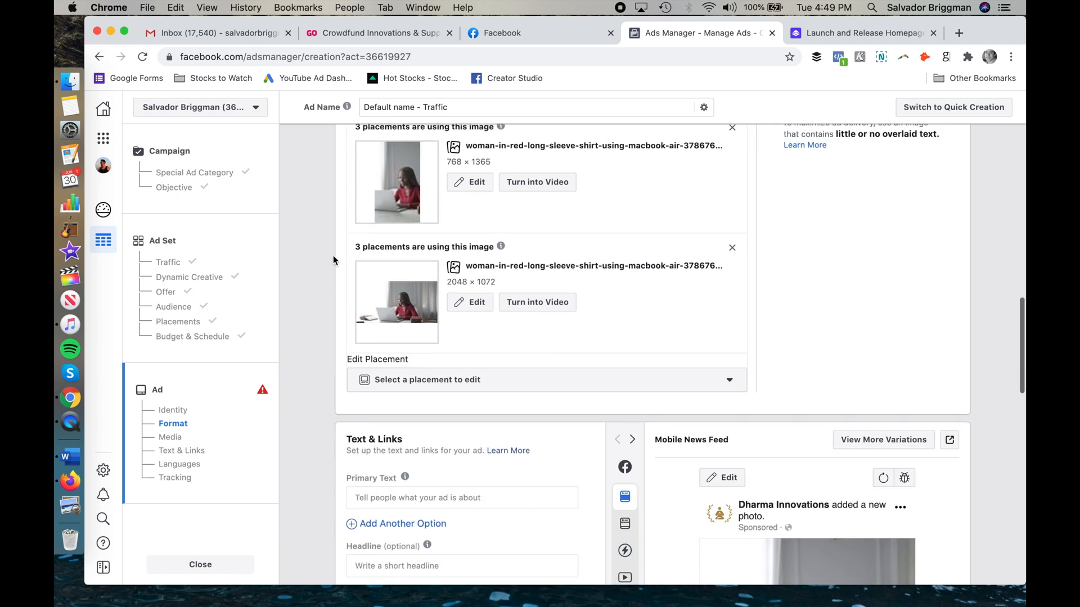
left_click(730, 383)
scroll(622, 349, "down", 2)
scroll(551, 440, "down", 10)
scroll(483, 409, "up", 10)
left_click(484, 323)
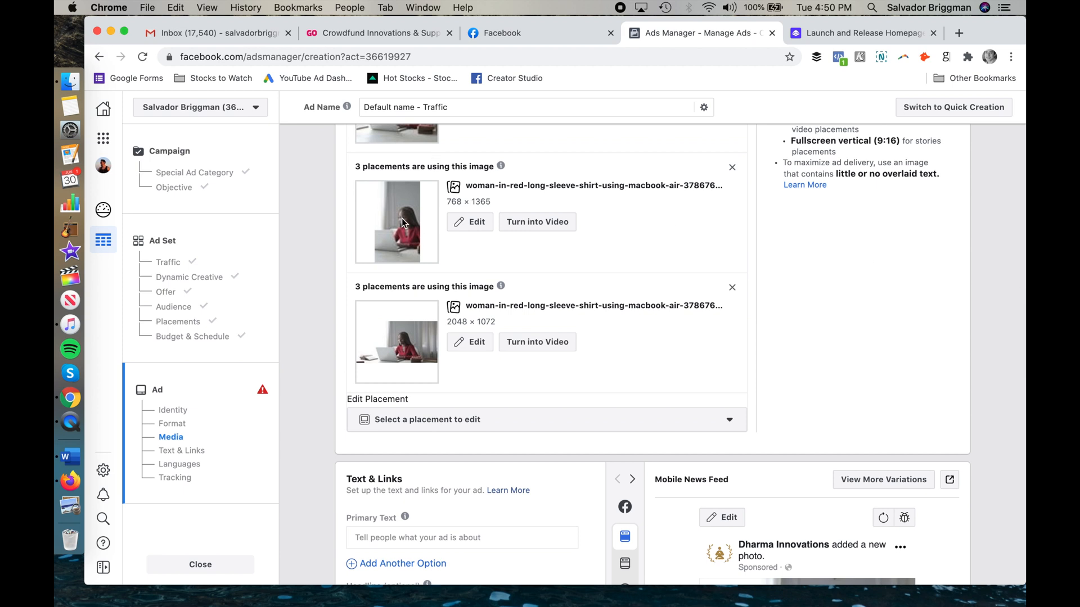
scroll(383, 245, "up", 5)
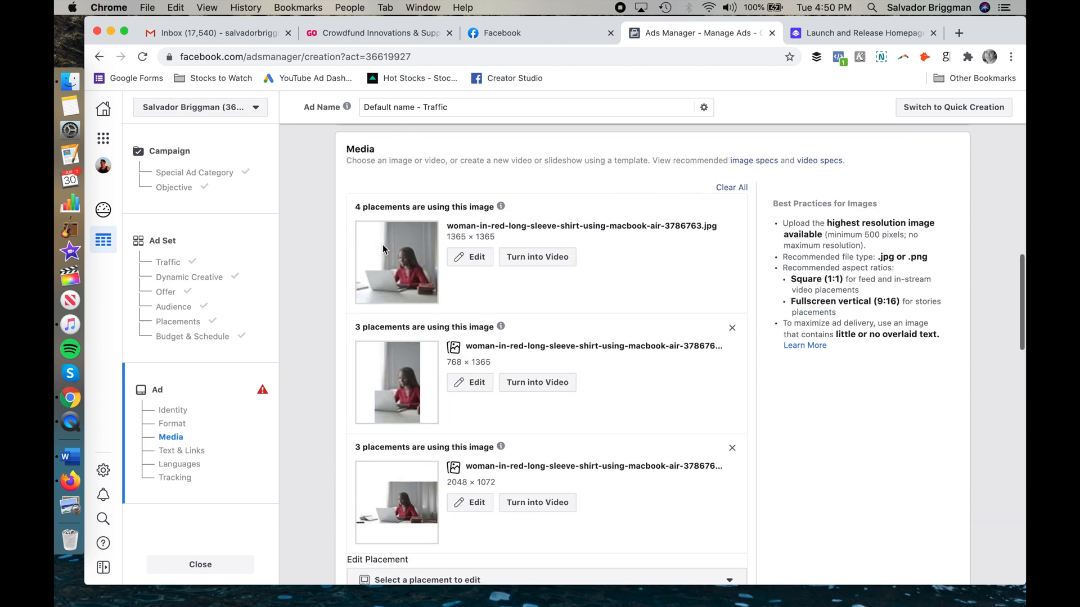
Reposition the vertical 9:16 crop of the 768 × 1365 image to center the woman, and save it
left_click(471, 383)
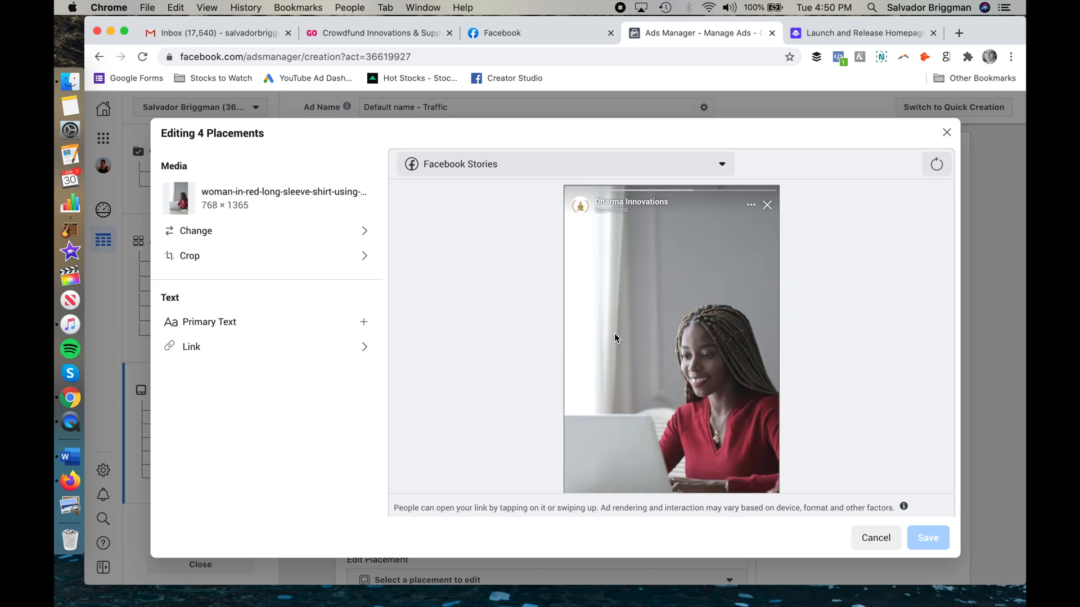
left_click(196, 258)
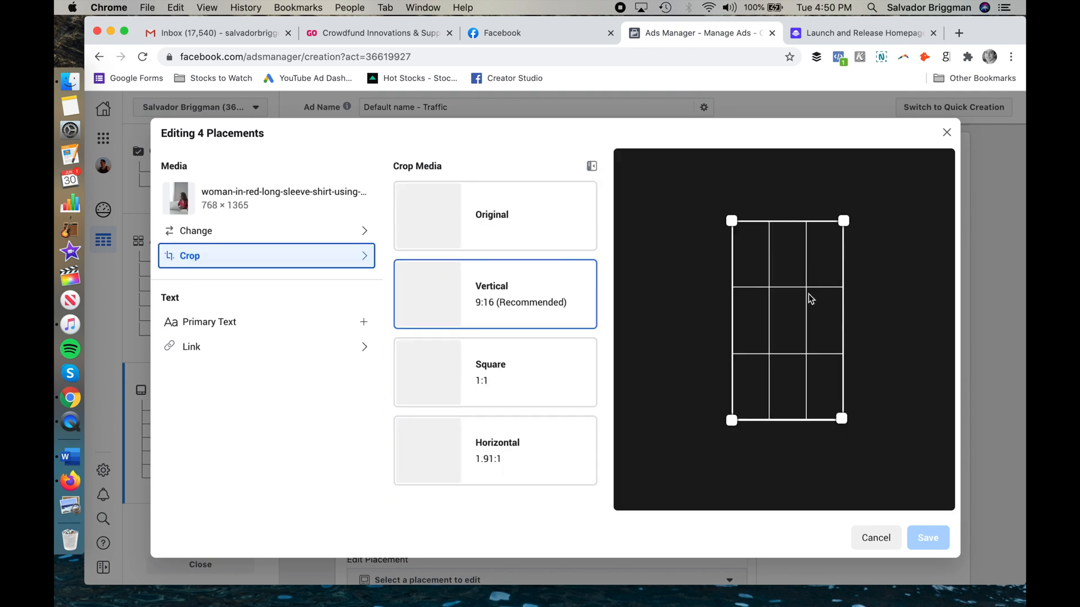
mouse_move(785, 322)
left_mouse_down()
mouse_move(817, 324)
mouse_move(796, 325)
left_mouse_up()
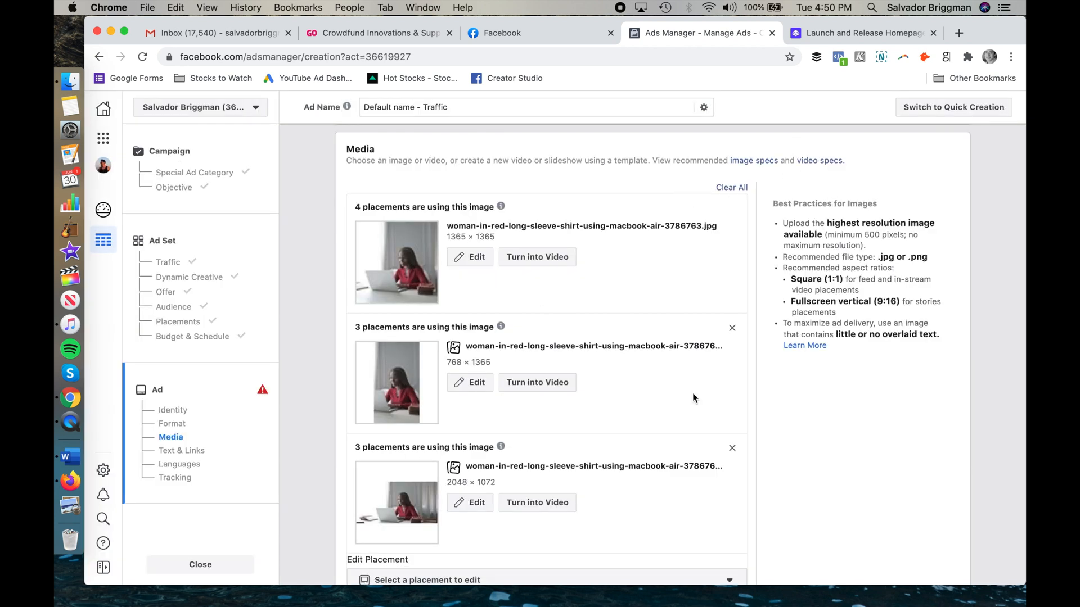
scroll(817, 370, "down", 1)
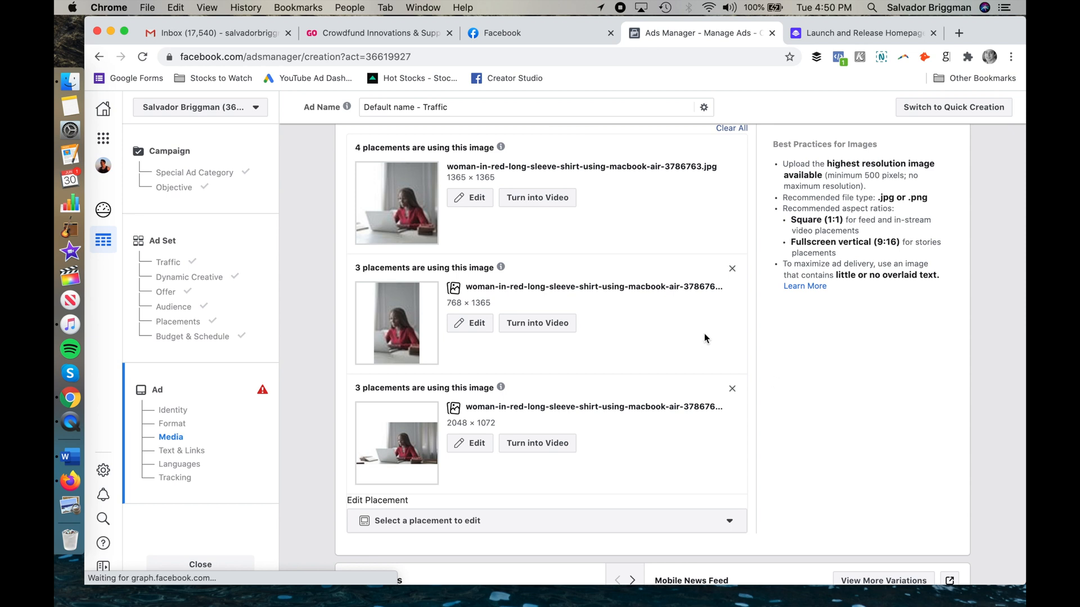
Enter the ad's primary text "Are you tired of the massive fees that come with Kickstarter and Indiegogo? Now, there's finally an alternative..."
scroll(707, 366, "down", 3)
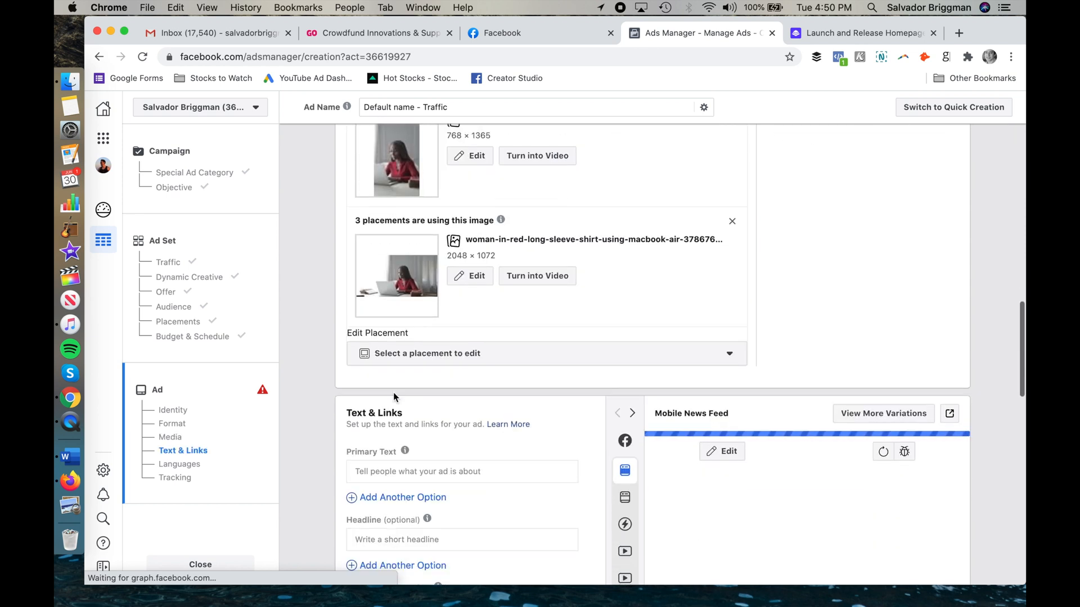
scroll(327, 356, "down", 3)
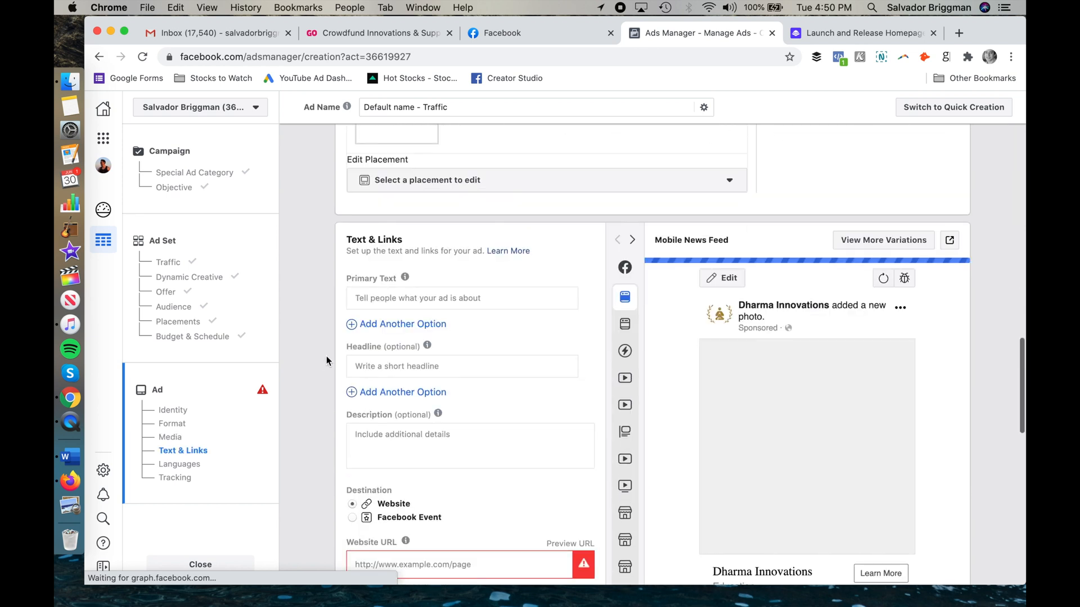
scroll(326, 356, "down", 2)
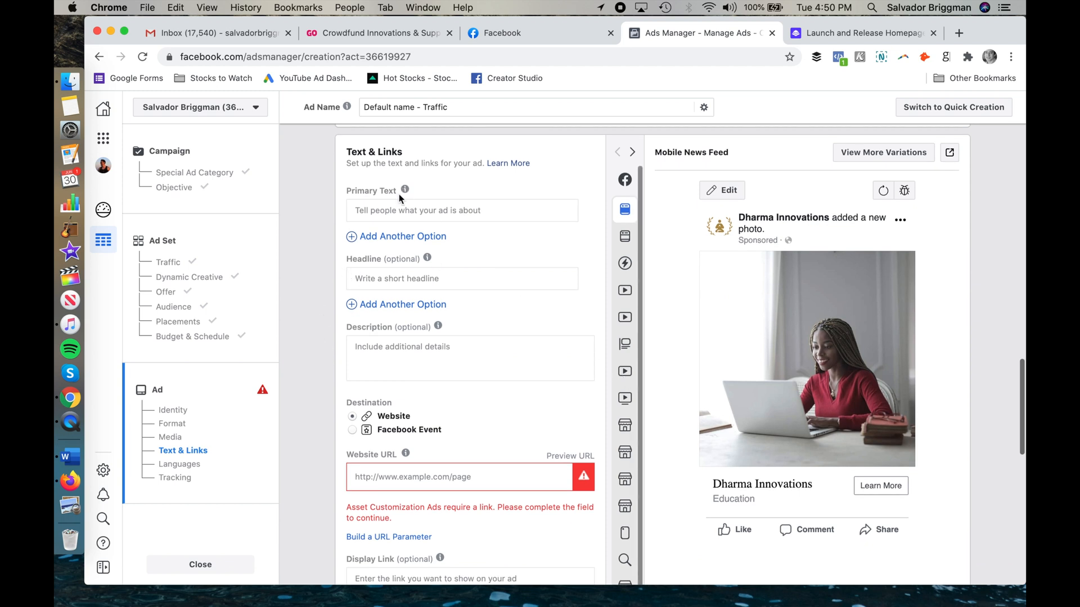
left_click(449, 211)
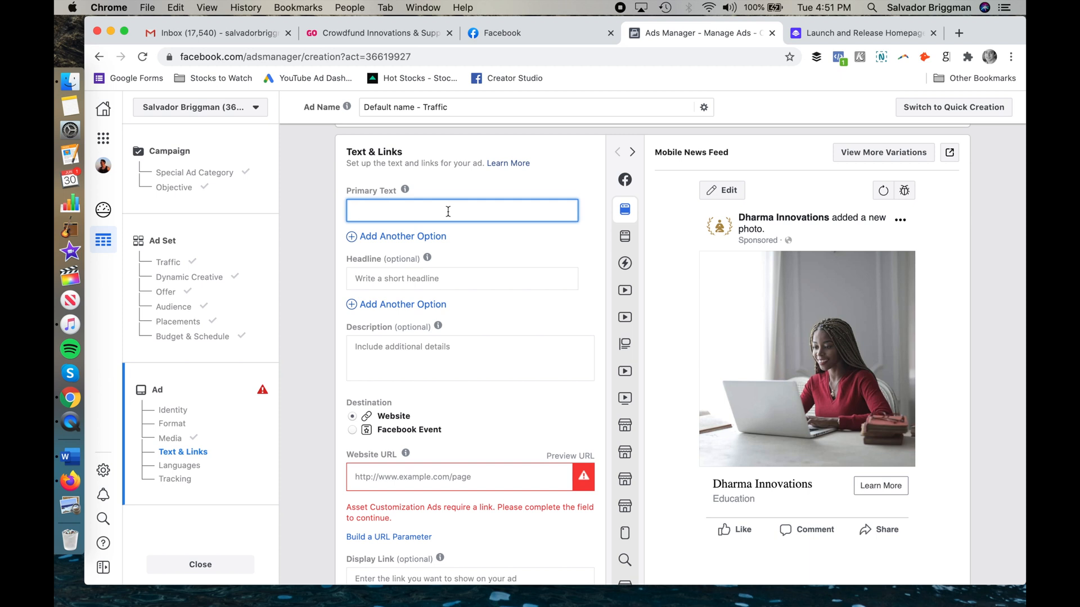
type("Are you tired of")
type("the massive fees that come with Kickstarter and Indiegogo?")
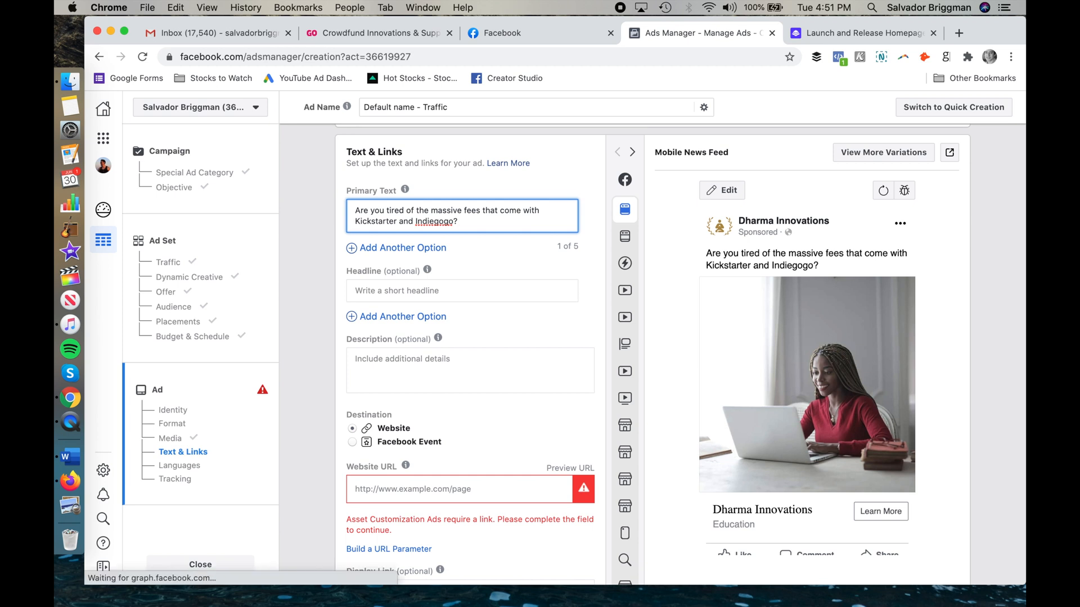
type("Now, there's fi")
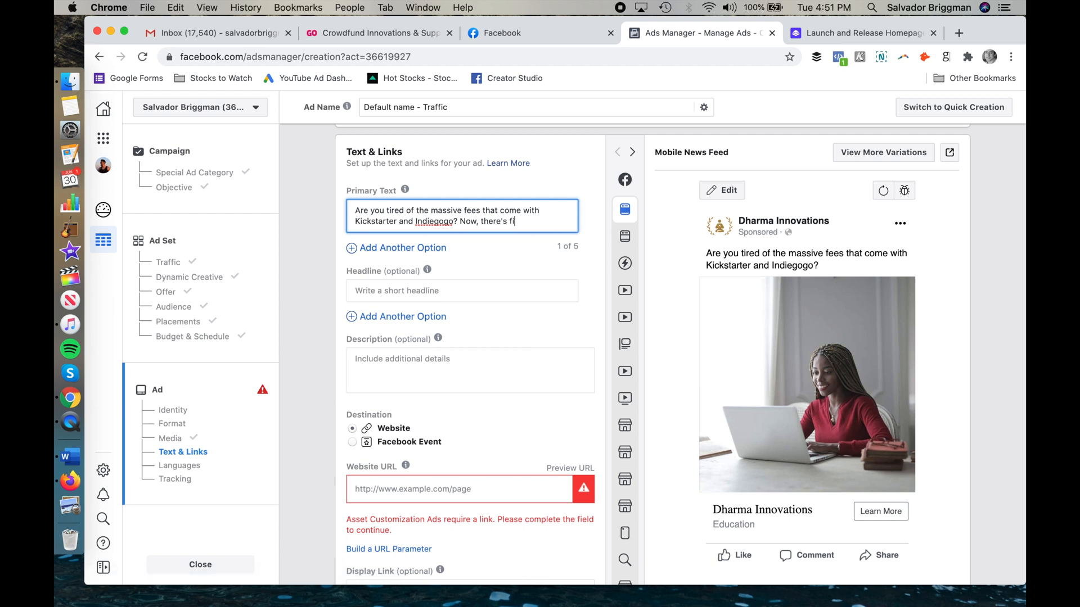
type("nally an alternative...")
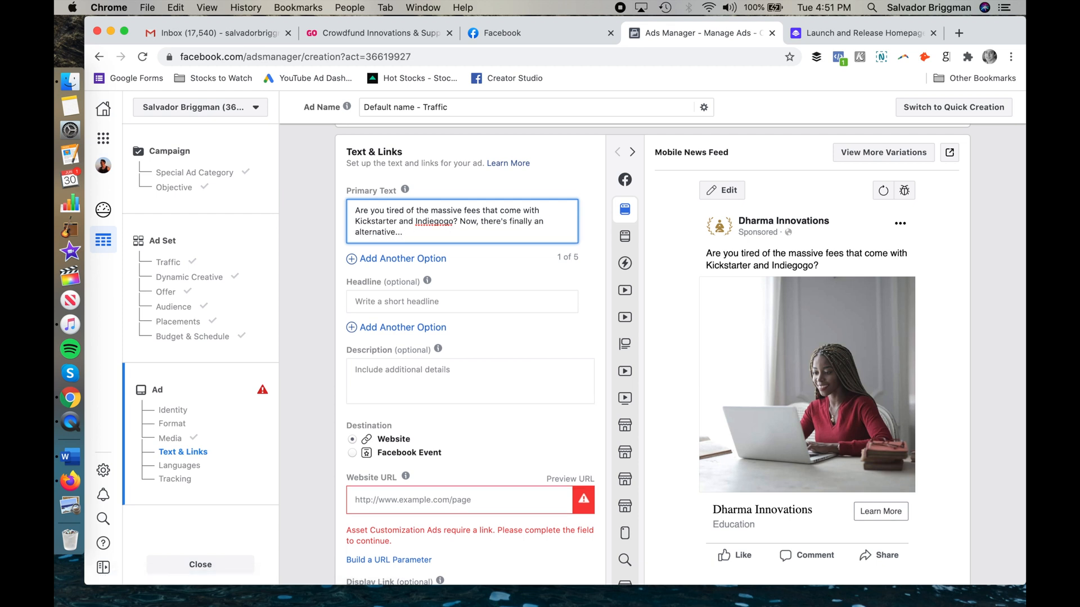
Extend the primary text with a blank line, a line holding a single hyphen, and another line break
key("Return")
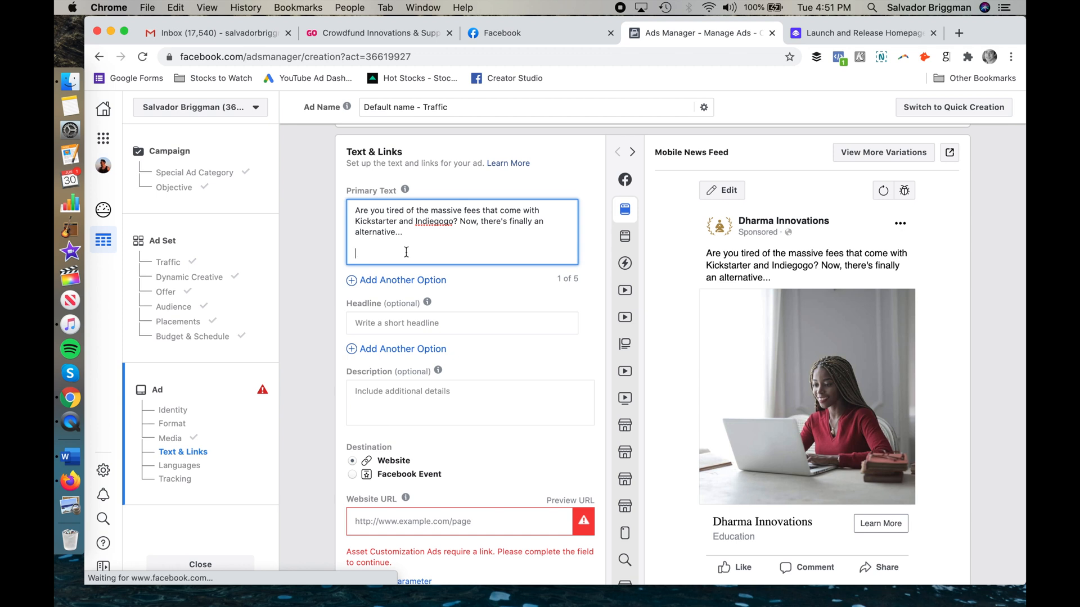
type("-")
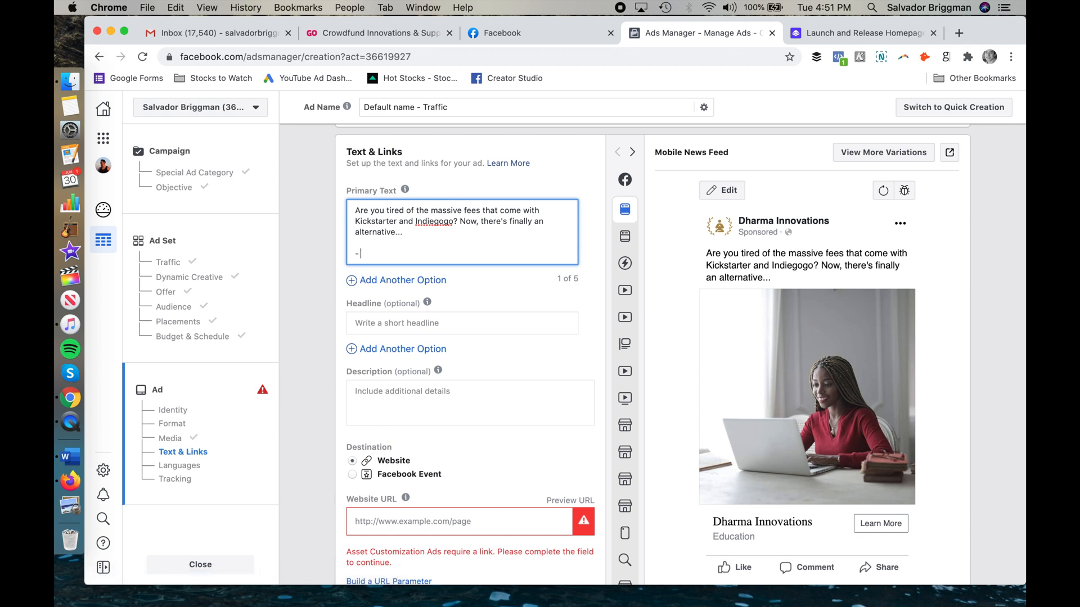
key("Return")
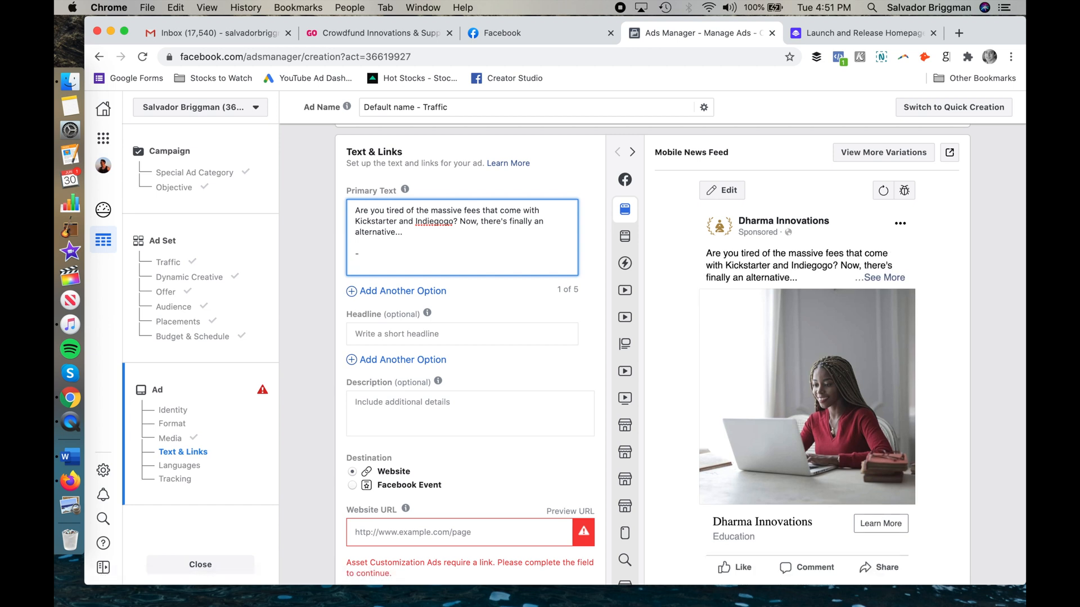
Fill in the headline "Sample Headline 2", the description "Sample Description" and the dharmainnovations.com page about ways to raise as the website URL
left_click(429, 339)
type("Sample Headlin")
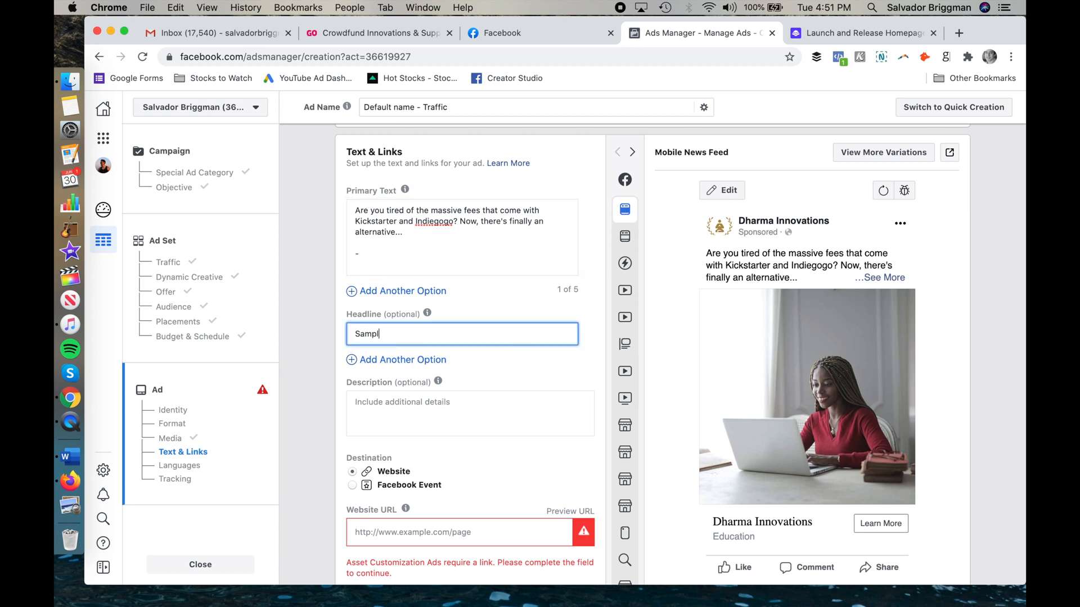
type("e")
scroll(692, 478, "down", 1)
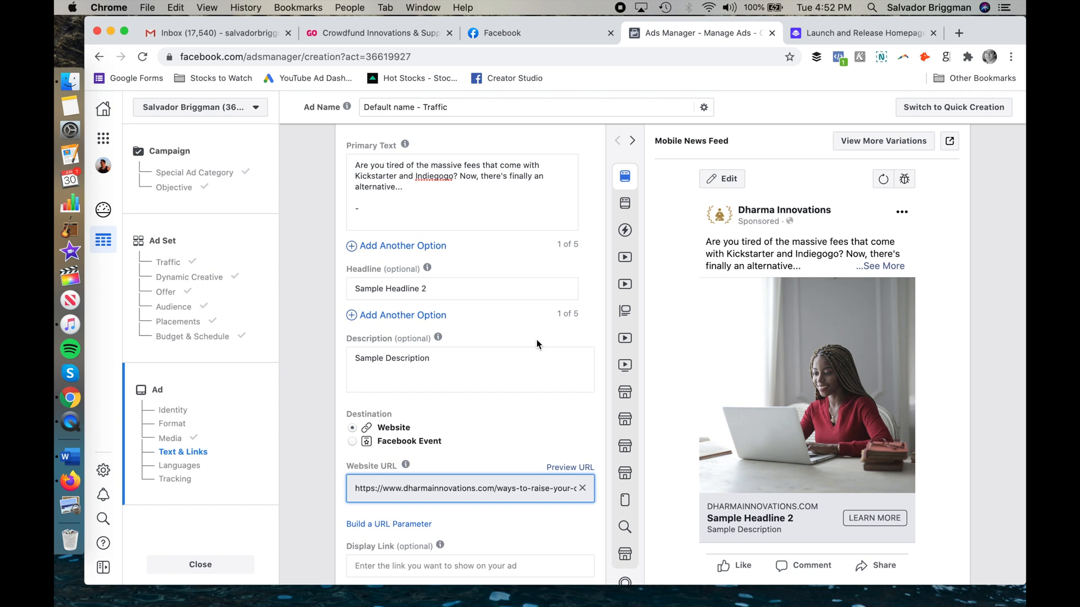
Examine the available call-to-action choices for the ad and keep Learn More
scroll(522, 374, "down", 5)
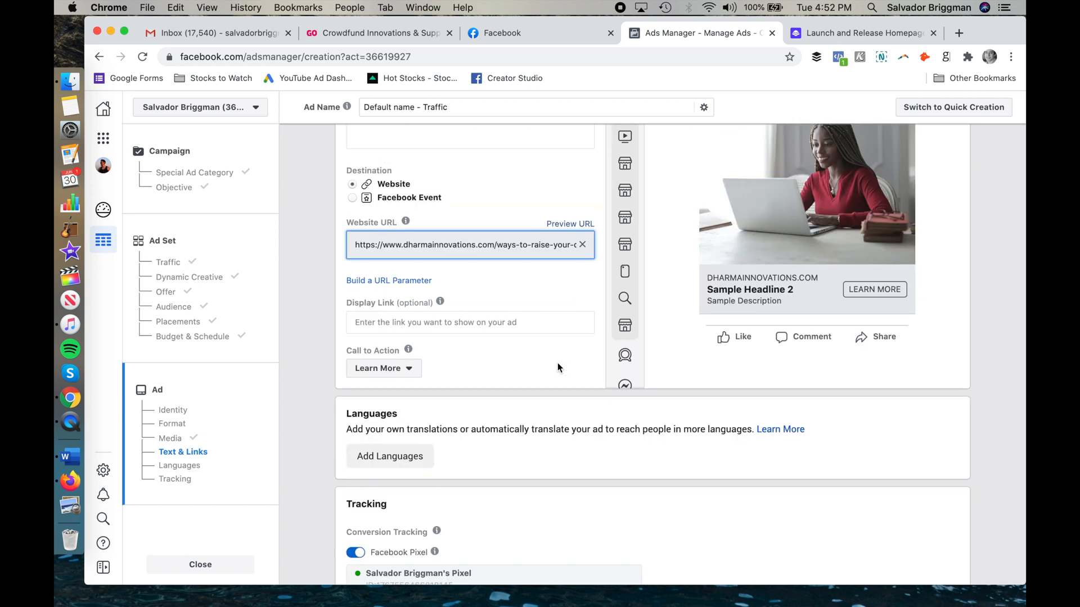
left_click(414, 369)
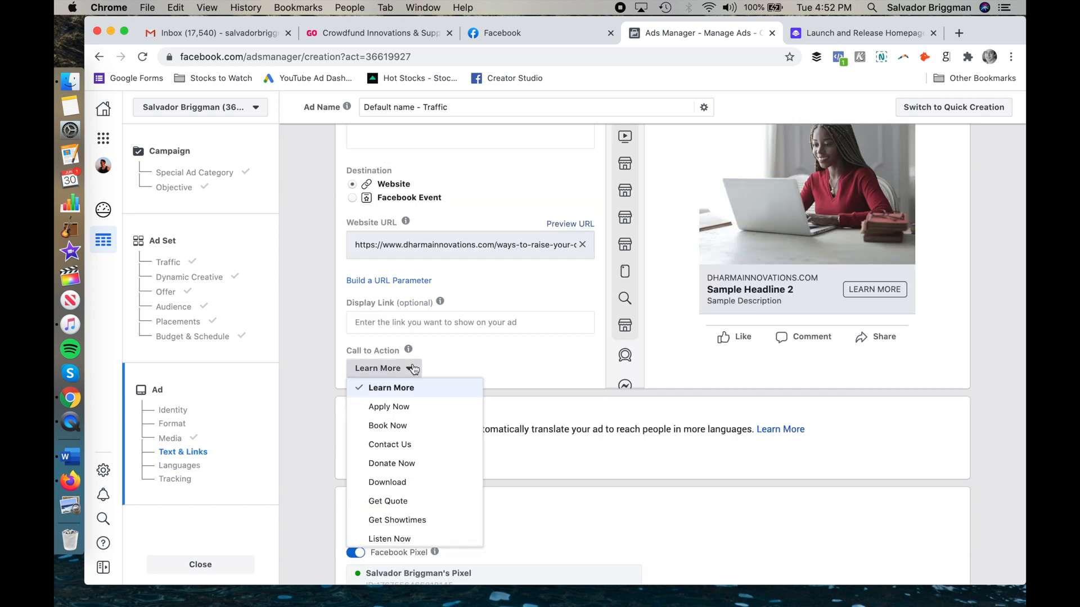
scroll(413, 427, "down", 3)
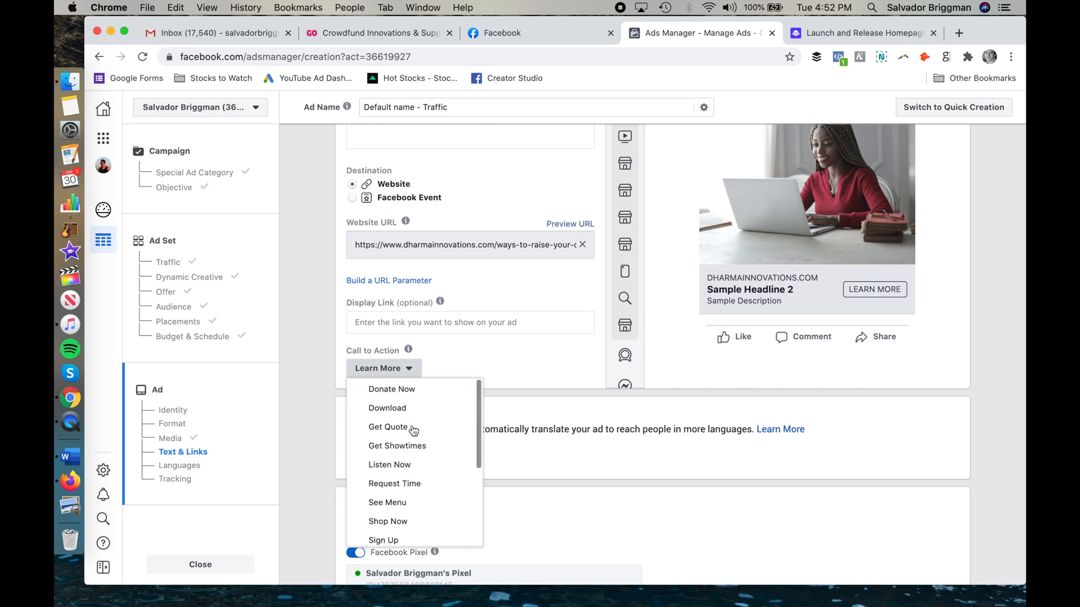
scroll(413, 430, "down", 3)
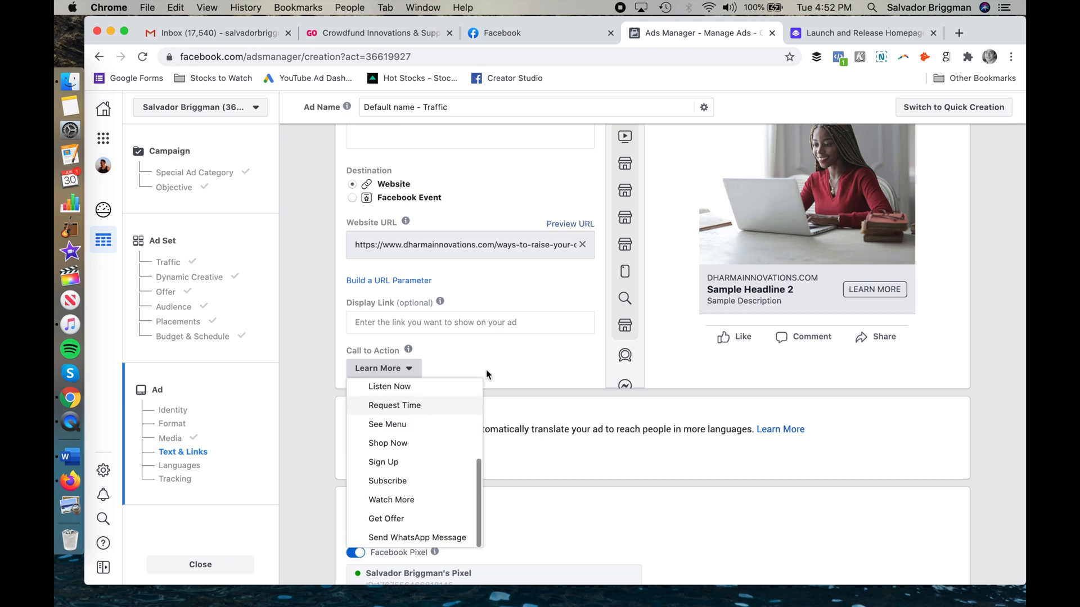
left_click(527, 349)
Review the ad's language and tracking options, text and links, placement images, format and Facebook Page identity
scroll(527, 346, "down", 5)
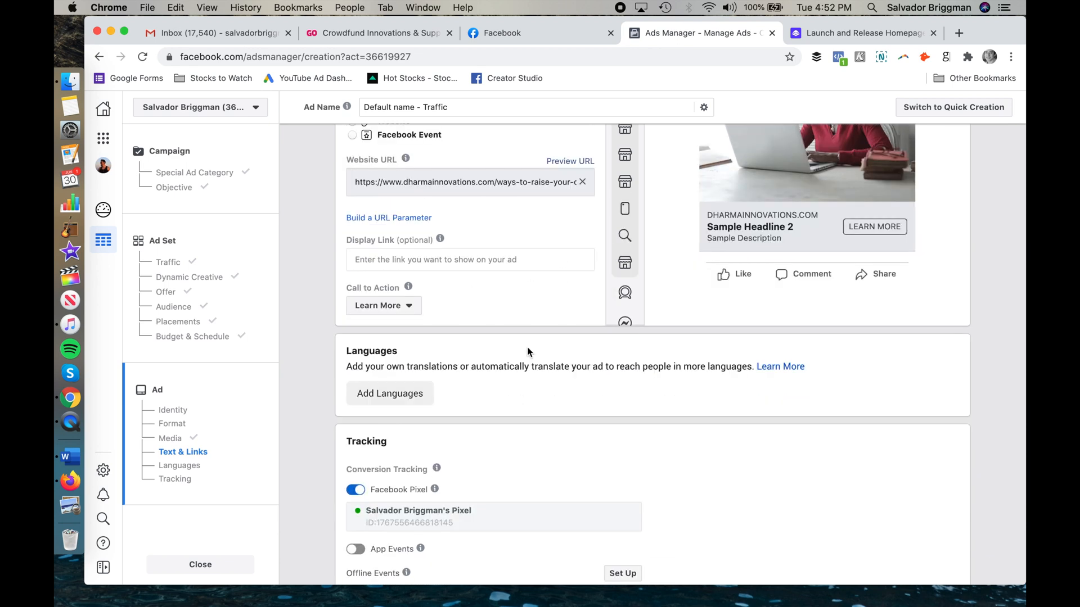
scroll(647, 310, "down", 5)
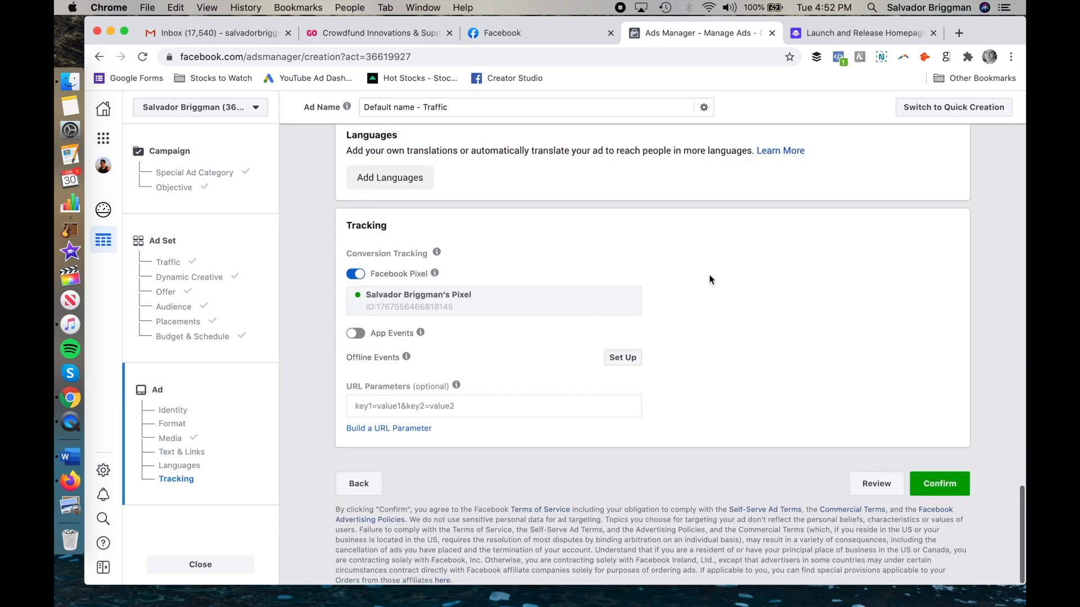
scroll(710, 279, "up", 4)
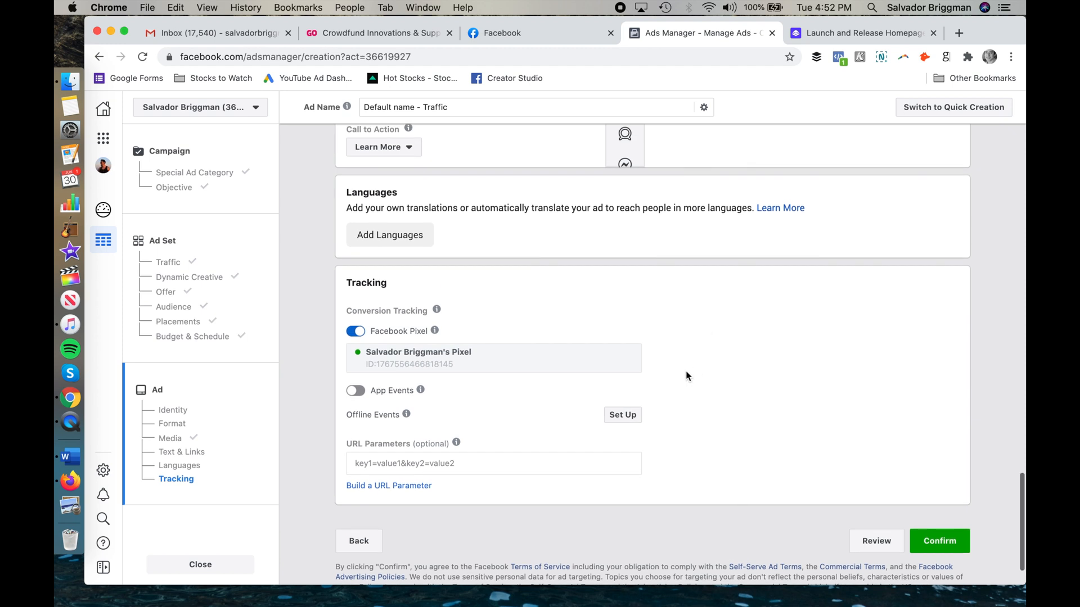
scroll(641, 394, "up", 8)
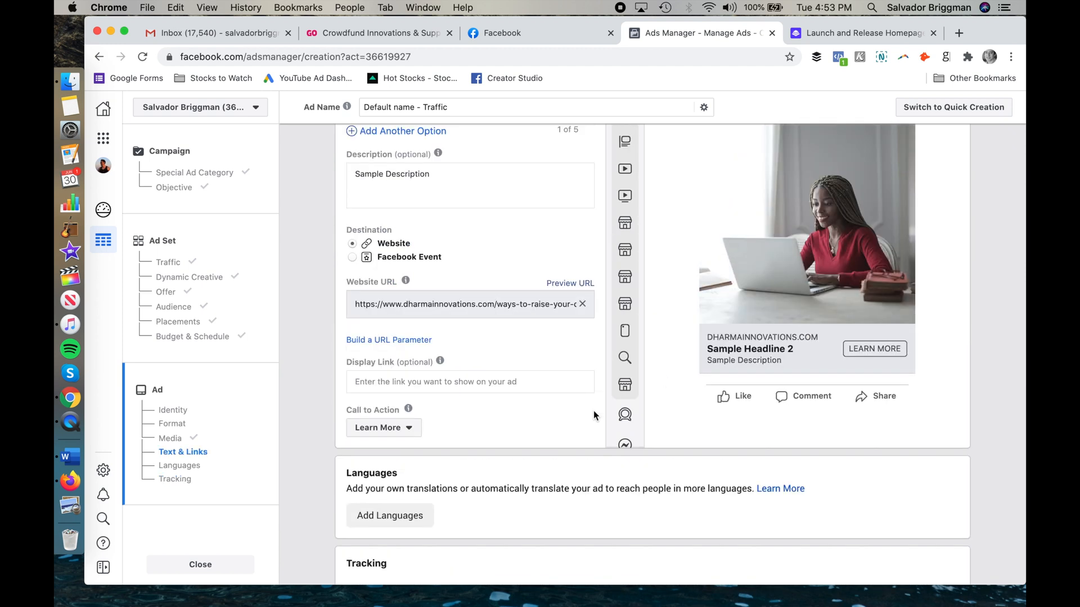
scroll(593, 411, "up", 5)
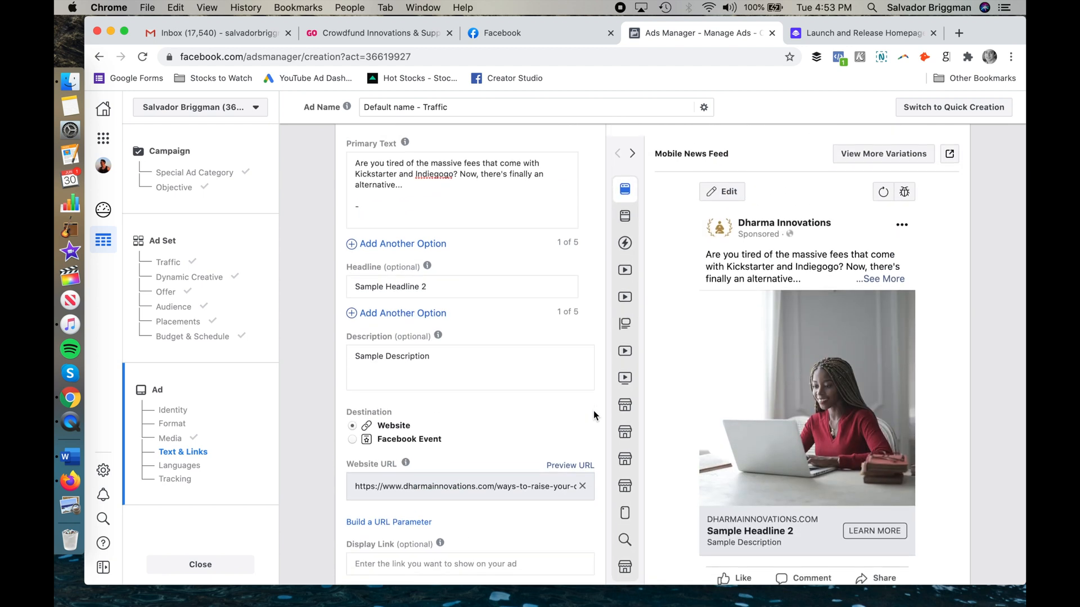
scroll(593, 411, "up", 10)
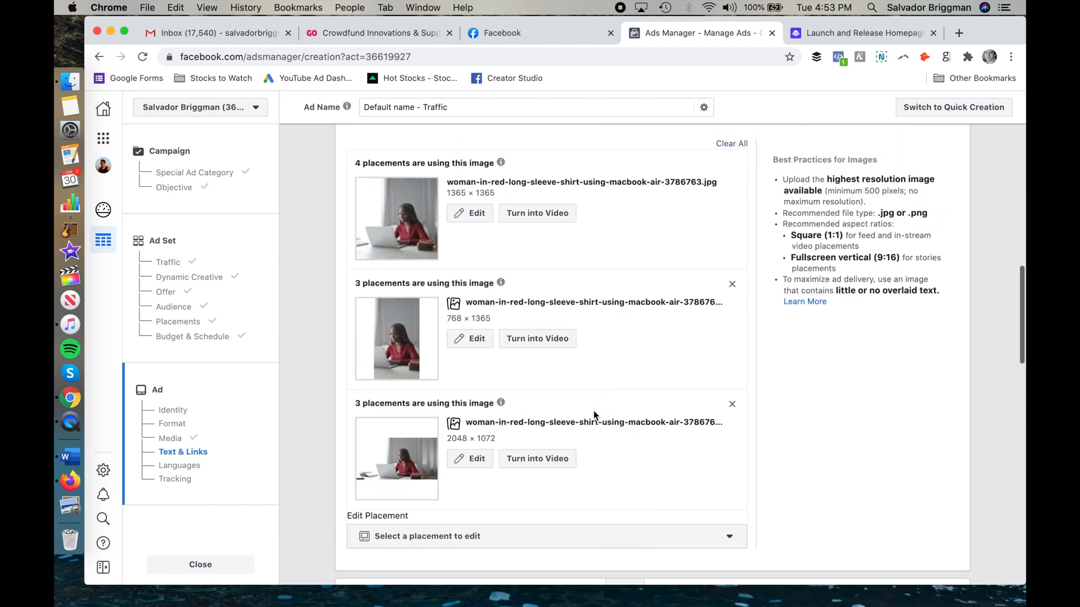
scroll(641, 367, "up", 5)
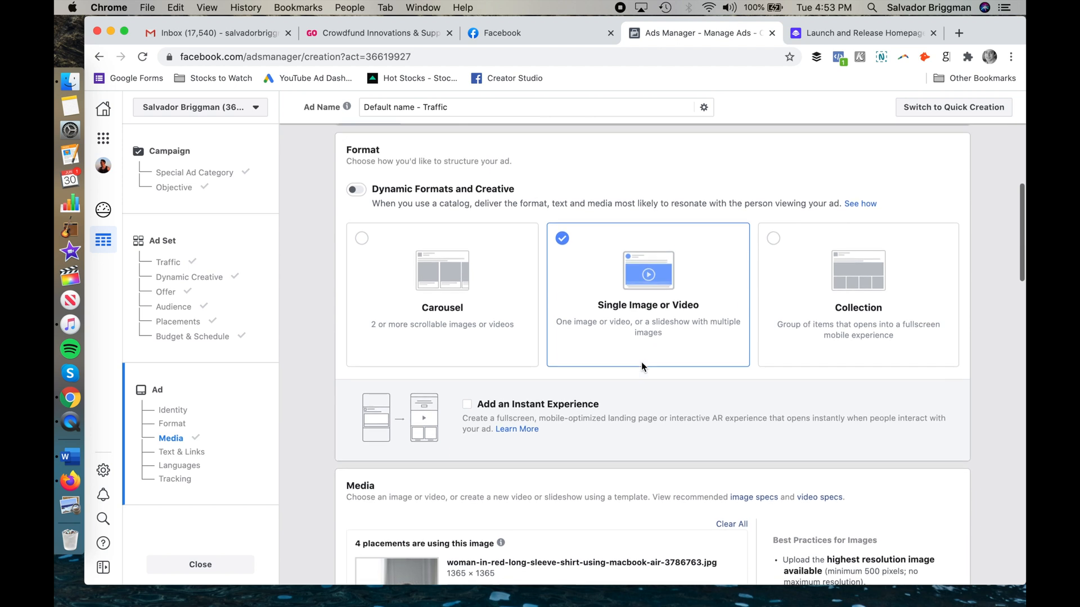
scroll(643, 368, "up", 5)
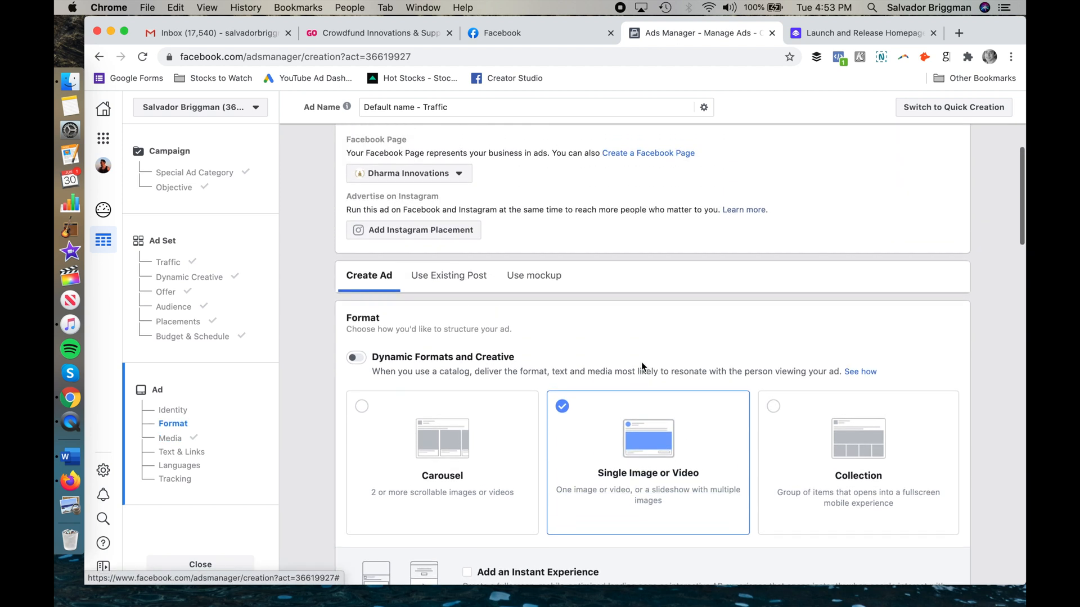
scroll(643, 366, "down", 10)
scroll(642, 364, "down", 8)
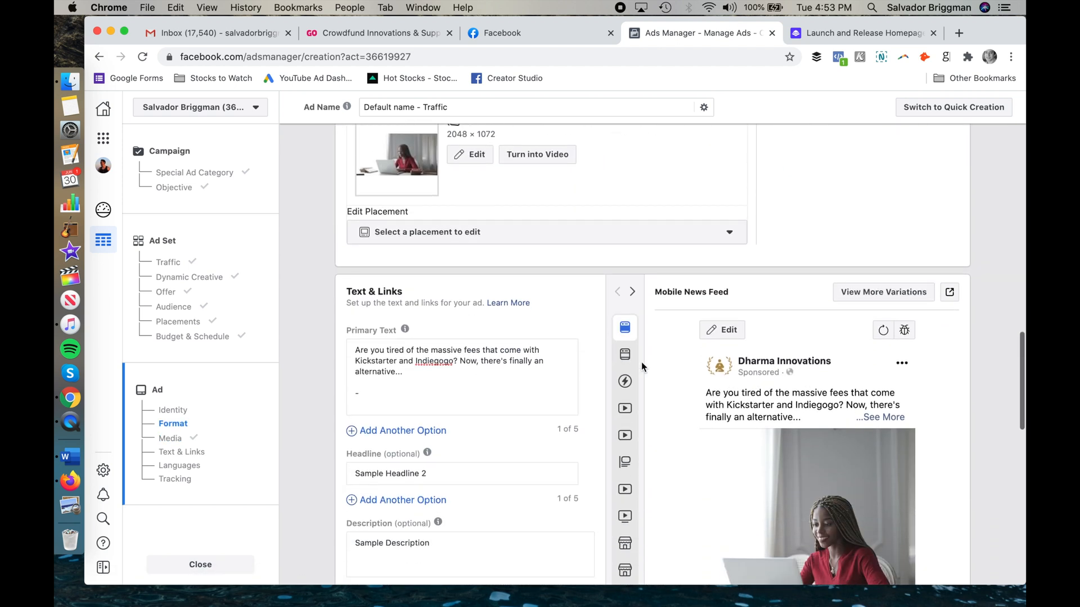